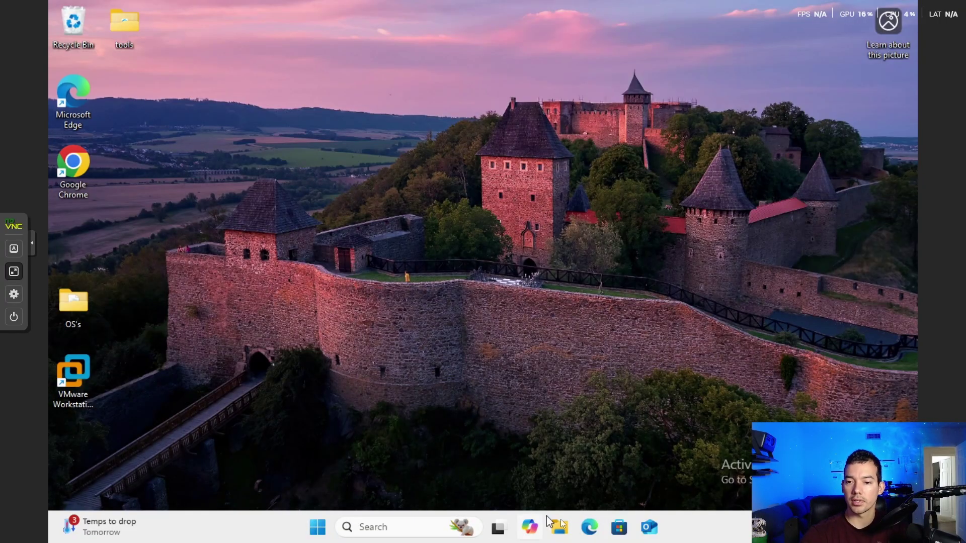
# Launch Google Chrome and search Google for 'chris titus tool'
pyautogui.doubleClick(77, 169)
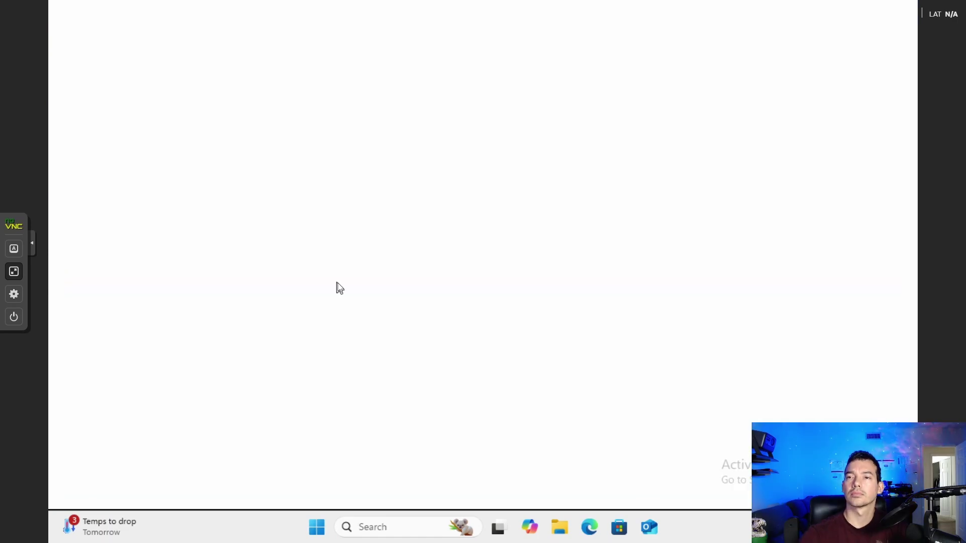
pyautogui.click(334, 233)
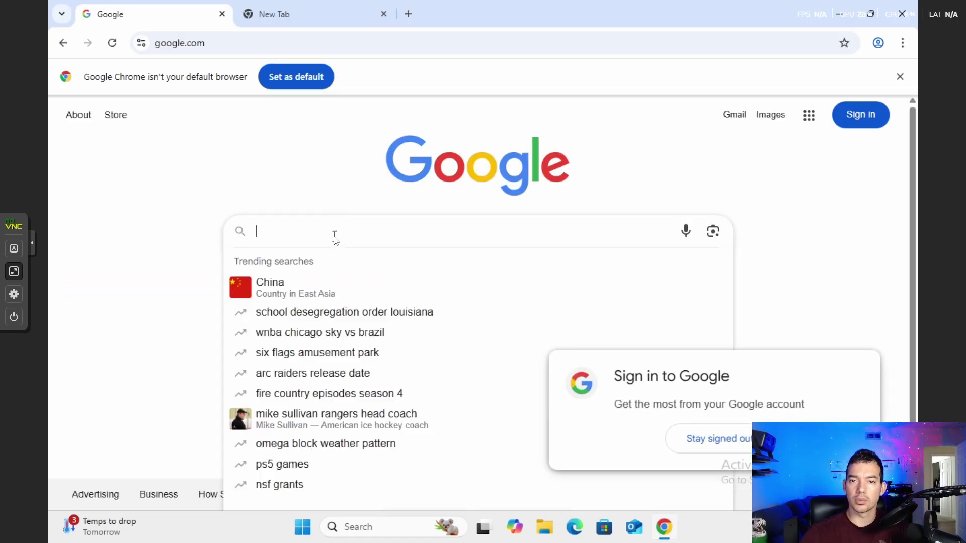
pyautogui.write('c')
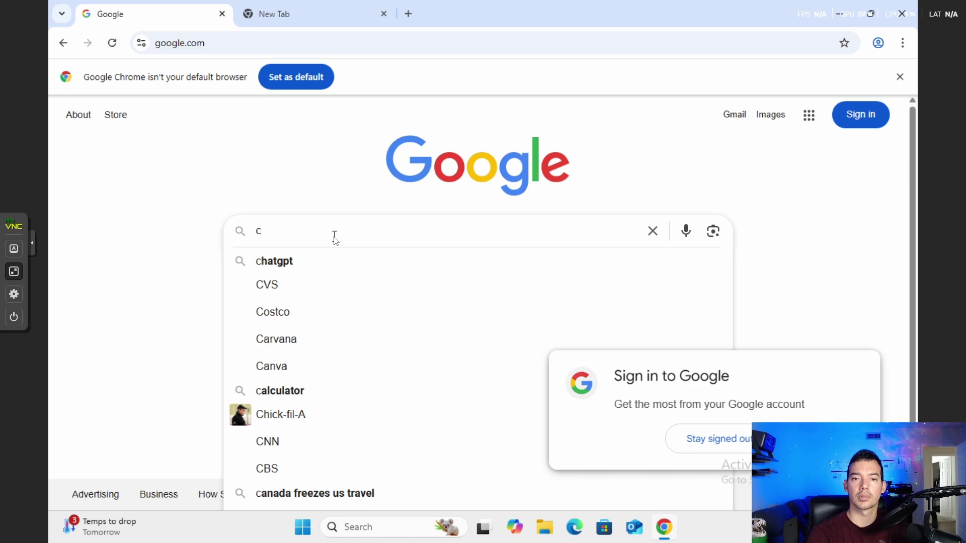
pyautogui.write('hrist')
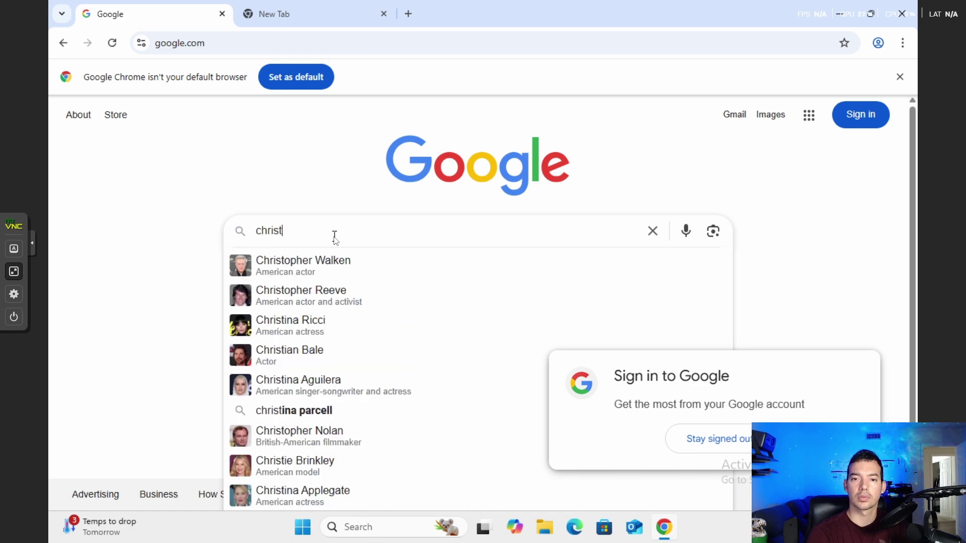
pyautogui.press('BackSpace')
pyautogui.write('titus tool')
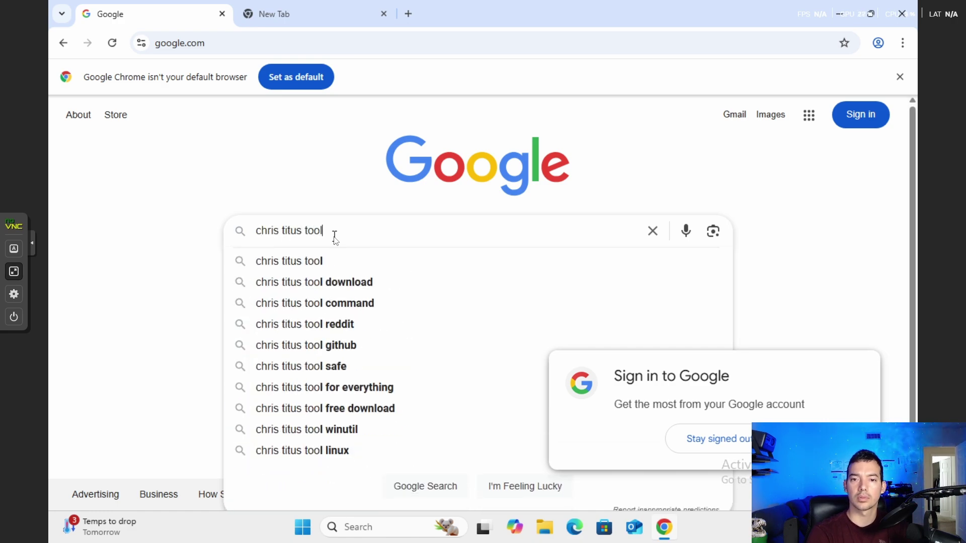
pyautogui.press('Return')
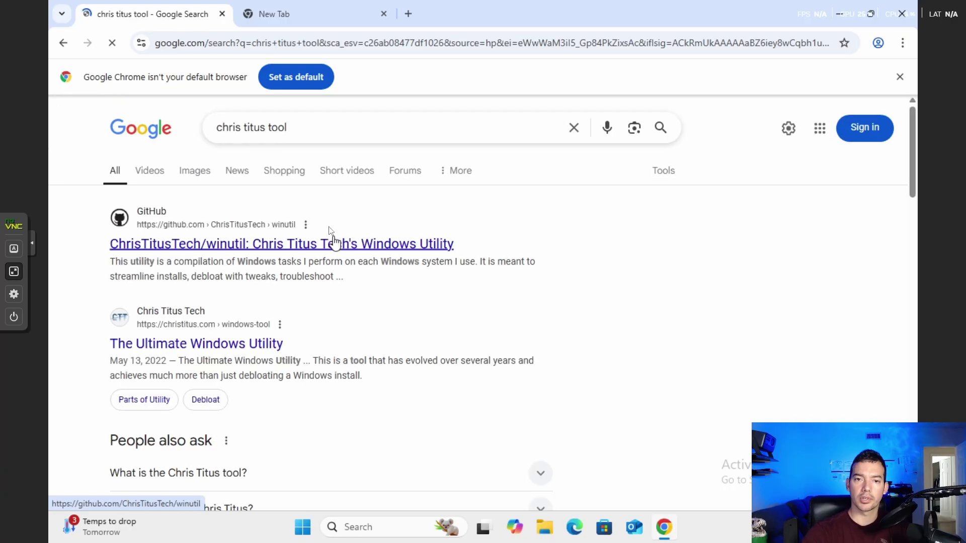
# Open The Ultimate Windows Utility article on christitus.com and browse the site's Downloads page
pyautogui.click(192, 345)
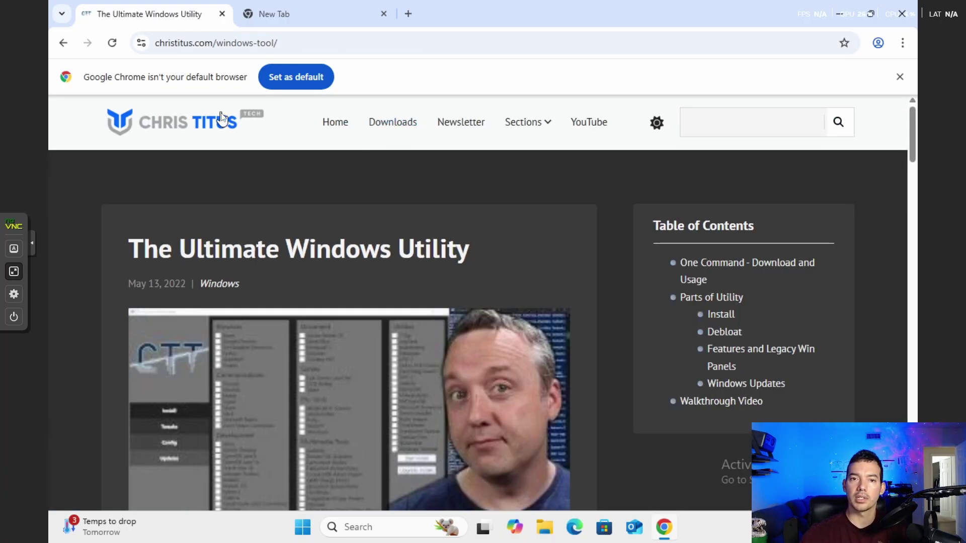
pyautogui.scroll(-8, 444, 271)
pyautogui.scroll(8, 479, 307)
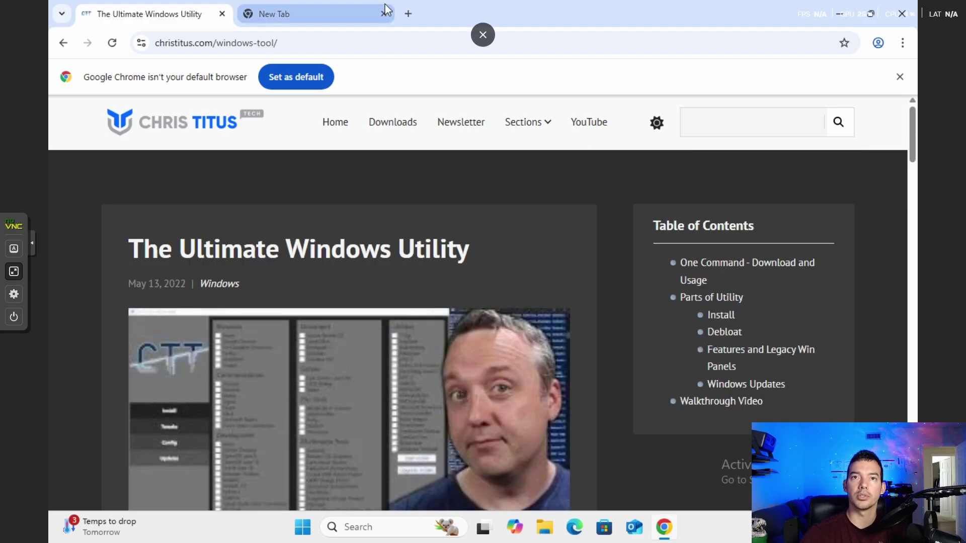
pyautogui.click(385, 120)
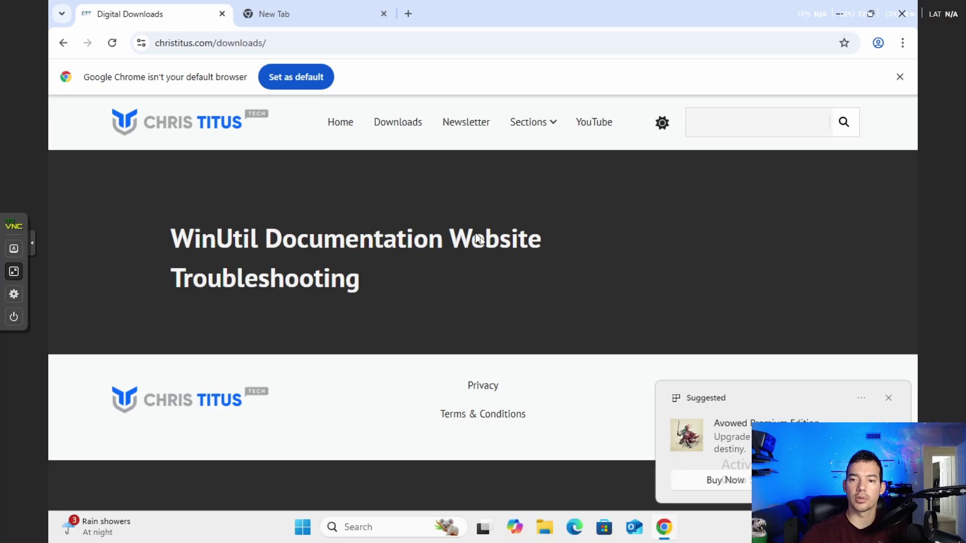
pyautogui.scroll(-1, 540, 234)
pyautogui.scroll(1, 826, 292)
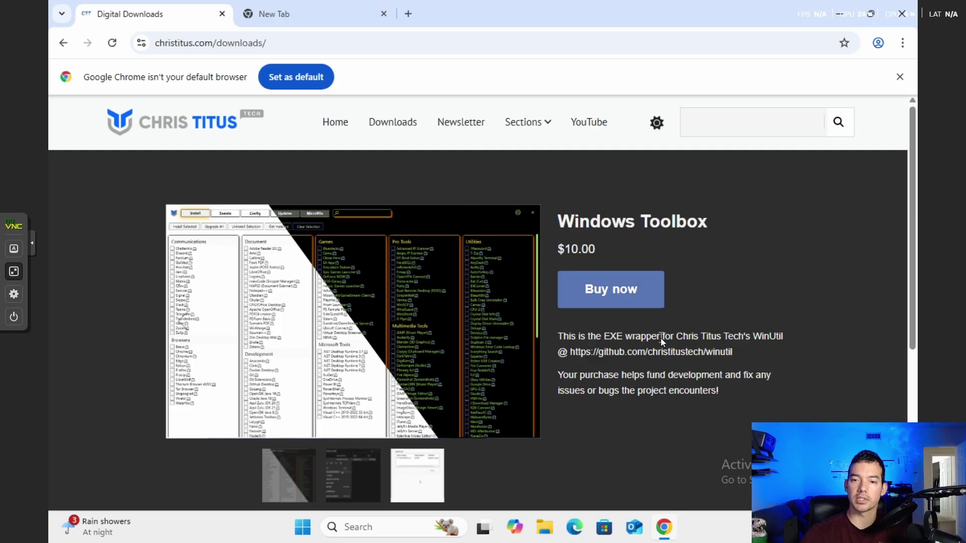
pyautogui.scroll(-5, 657, 333)
# Return to the Google results and open the ChrisTitusTech/winutil GitHub repository
pyautogui.click(63, 43)
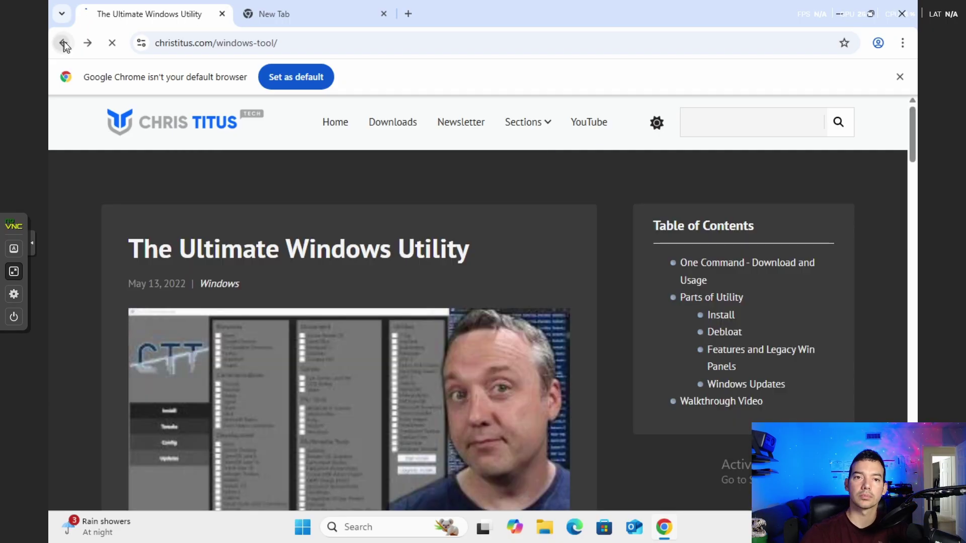
pyautogui.click(64, 42)
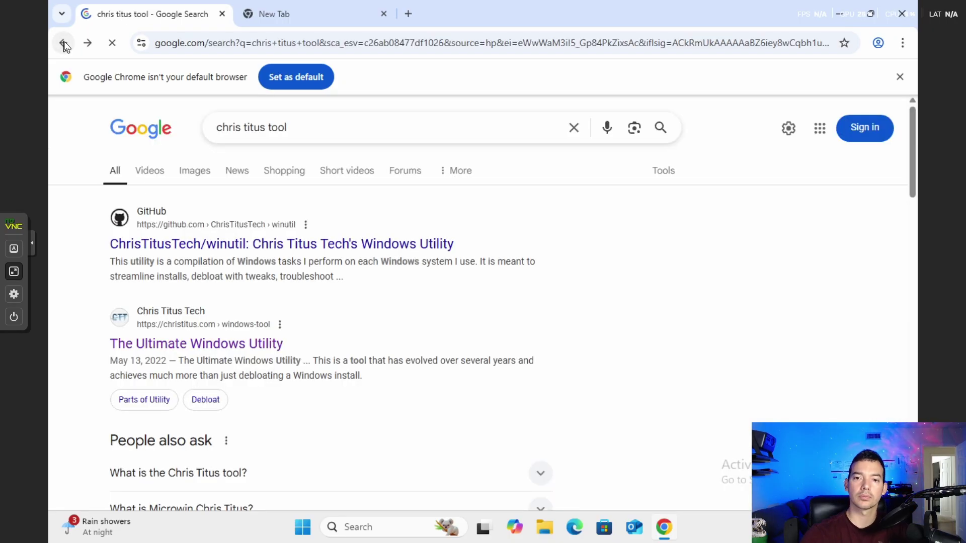
pyautogui.click(221, 249)
pyautogui.scroll(-3, 548, 354)
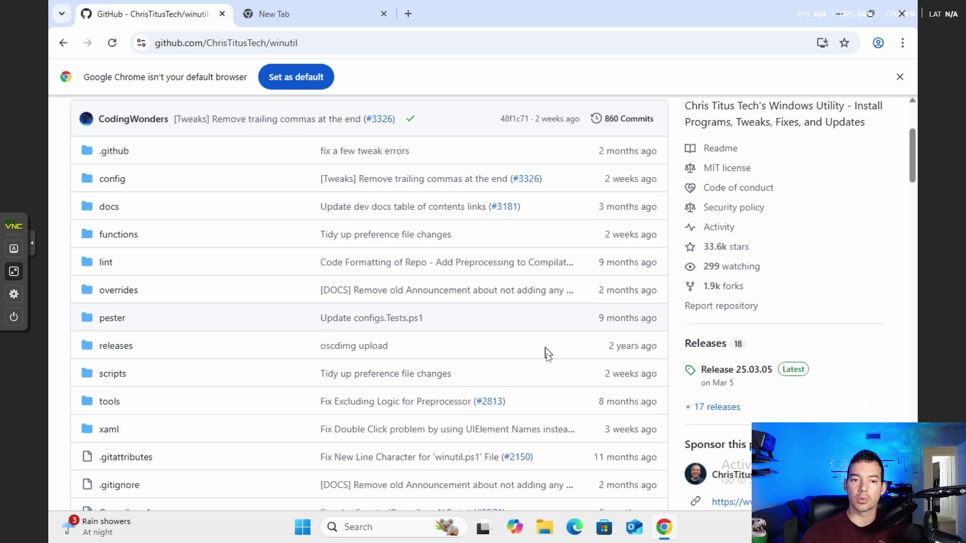
pyautogui.scroll(-8, 548, 354)
pyautogui.scroll(-4, 519, 398)
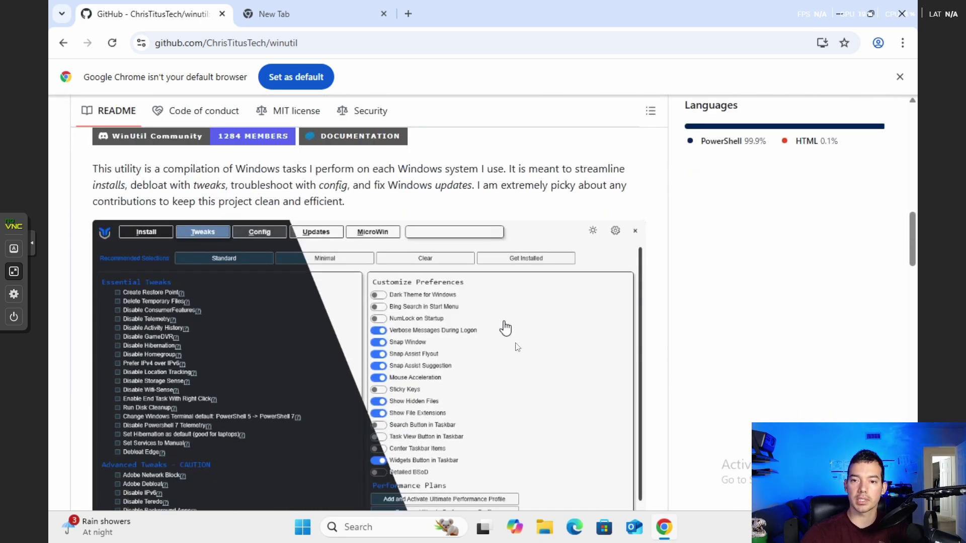
pyautogui.scroll(-10, 627, 321)
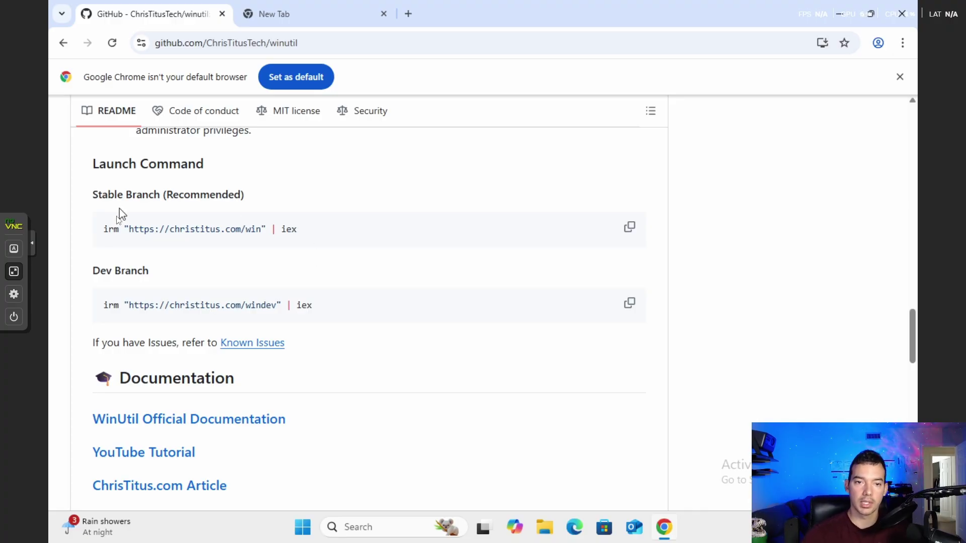
pyautogui.click(631, 229)
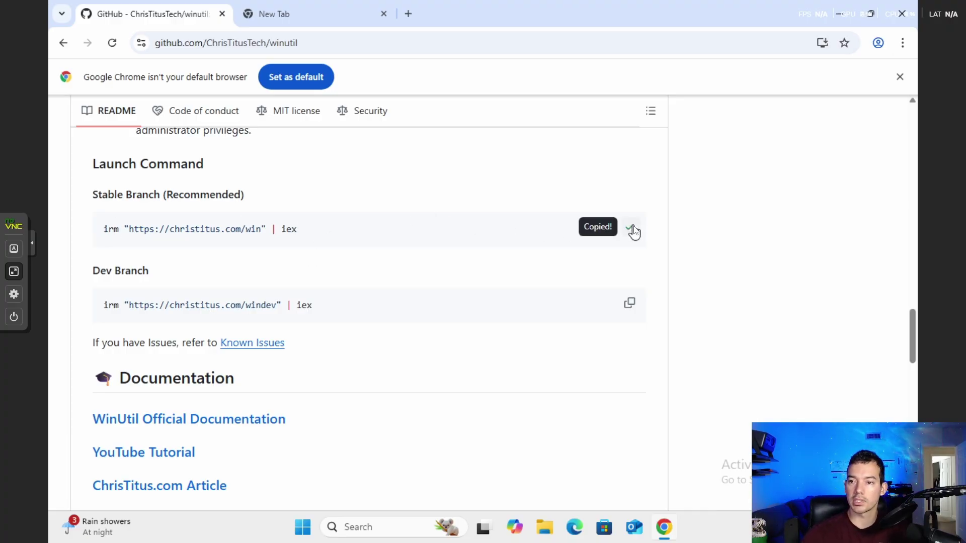
# Launch Windows PowerShell as administrator and approve the UAC prompt
pyautogui.click(397, 523)
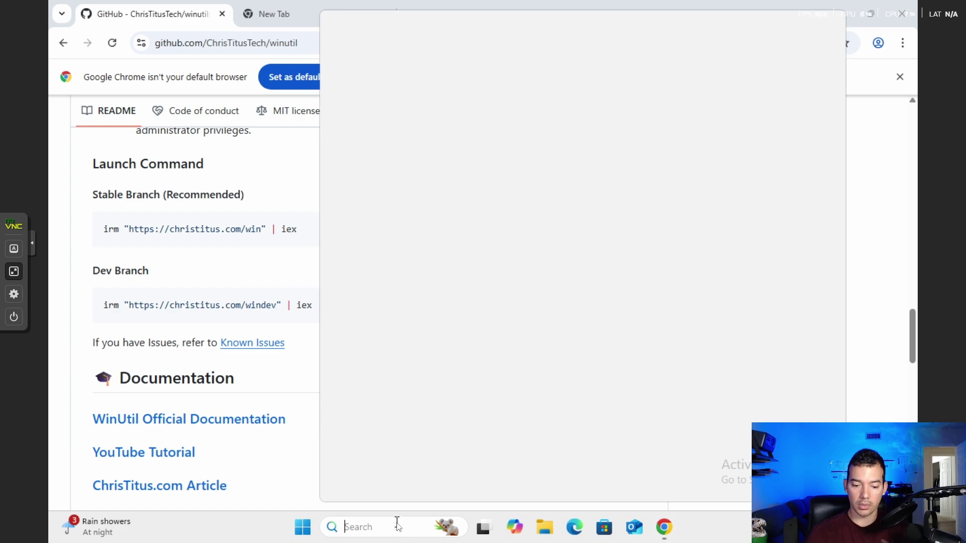
pyautogui.write('powershell')
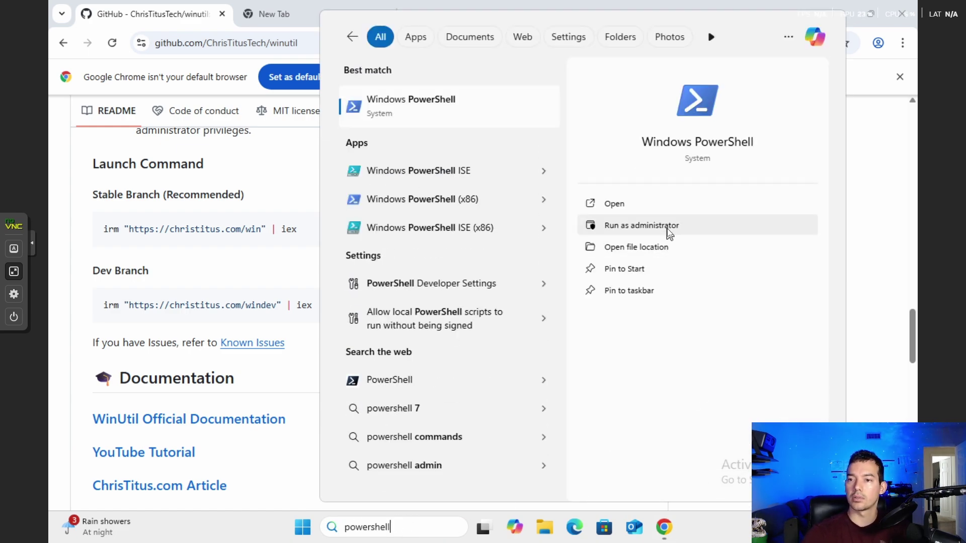
pyautogui.click(641, 226)
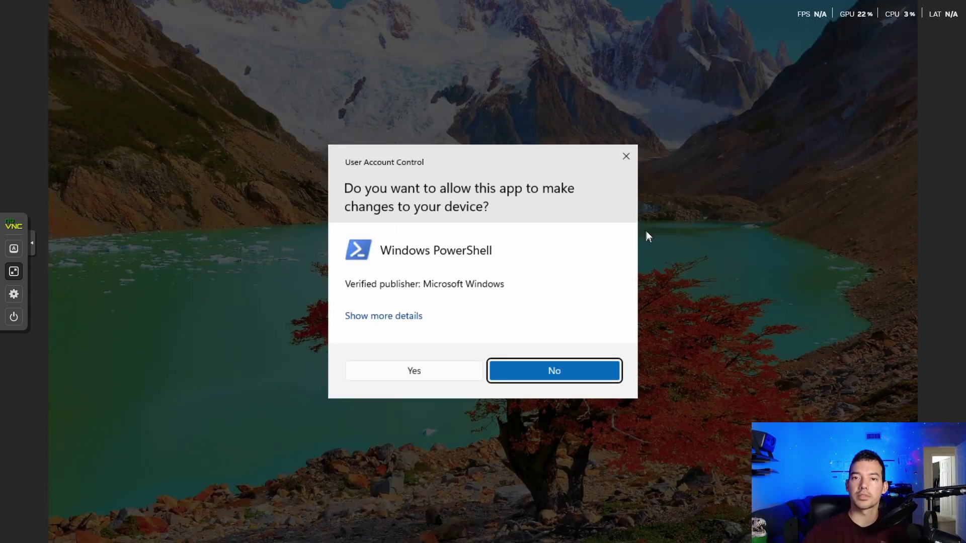
pyautogui.click(442, 375)
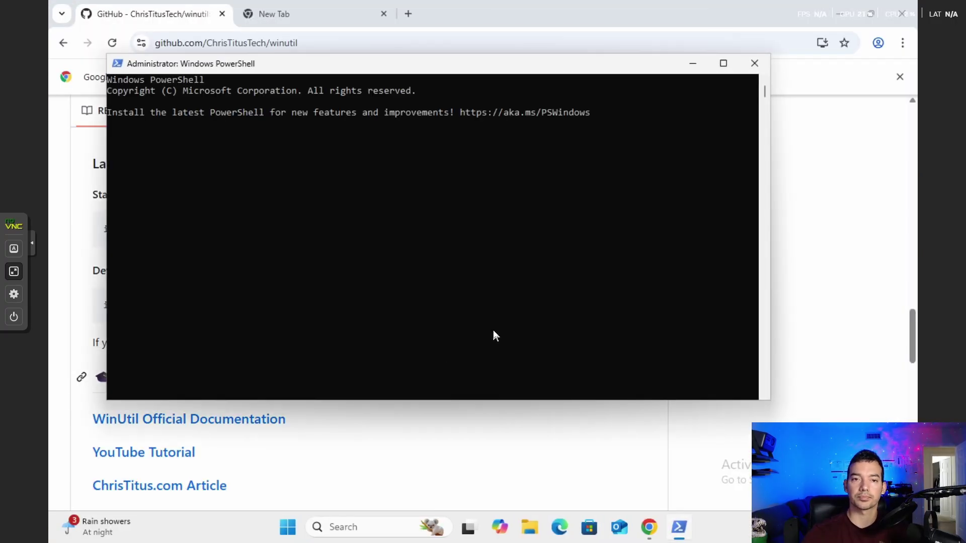
pyautogui.click(316, 137)
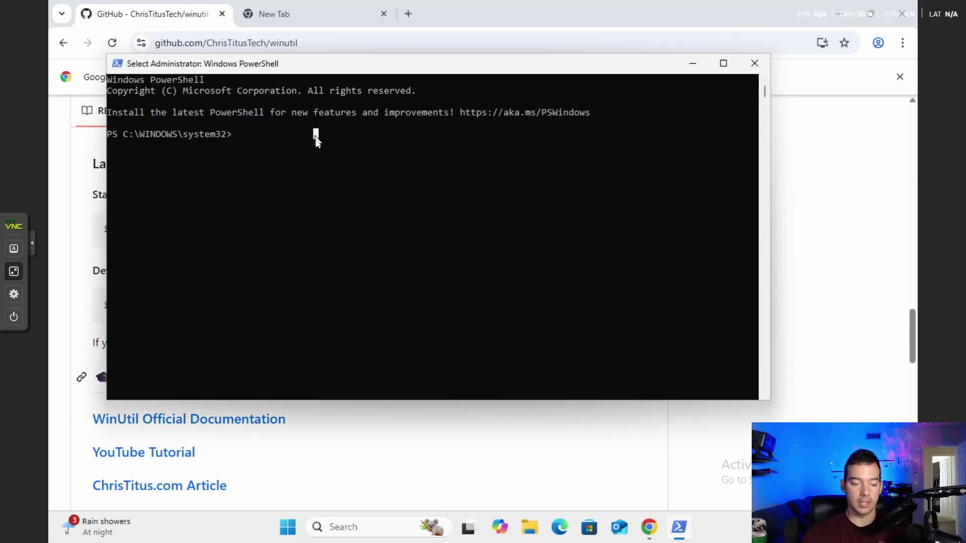
pyautogui.rightClick(315, 140)
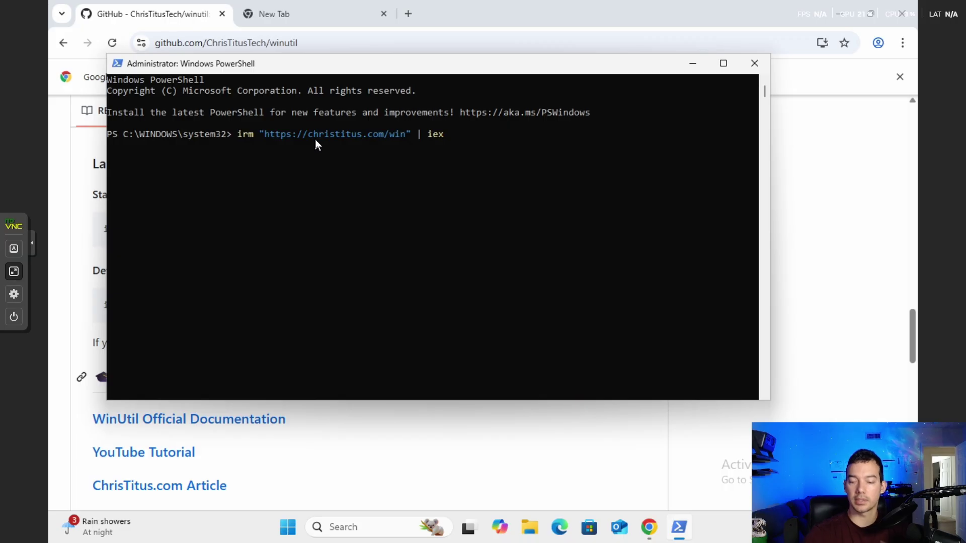
pyautogui.press('Return')
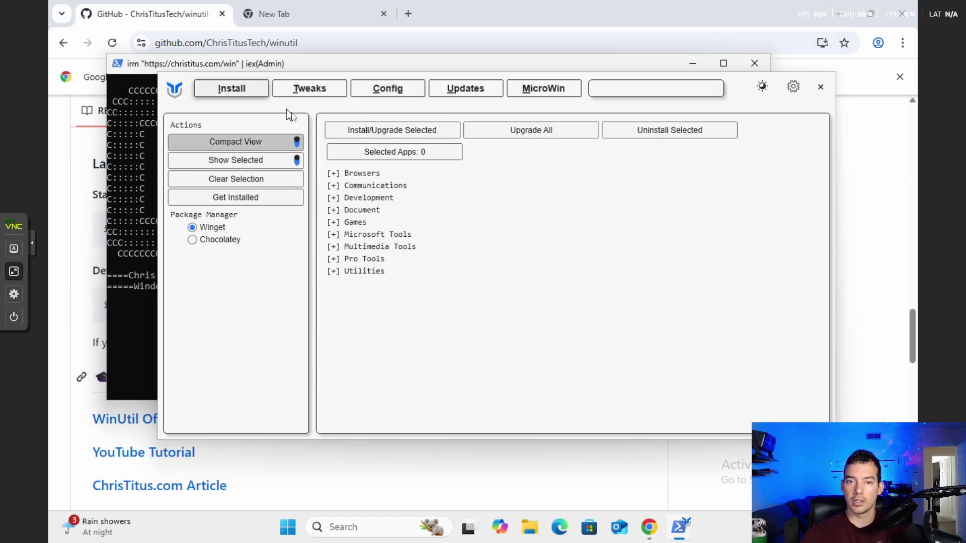
# Switch the Install tab to Expanded View and scroll through the browser, communications and development app lists
pyautogui.click(300, 144)
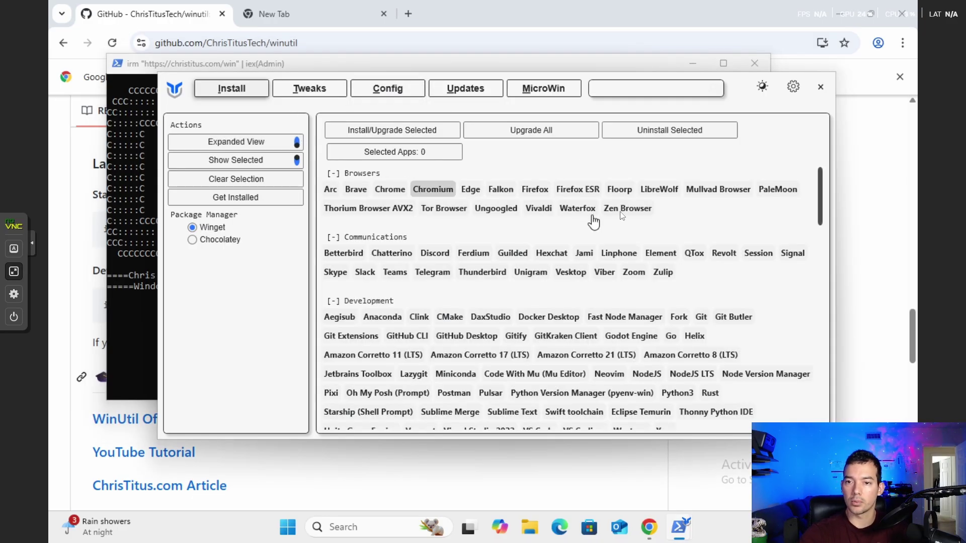
pyautogui.scroll(-10, 624, 232)
pyautogui.scroll(-15, 623, 230)
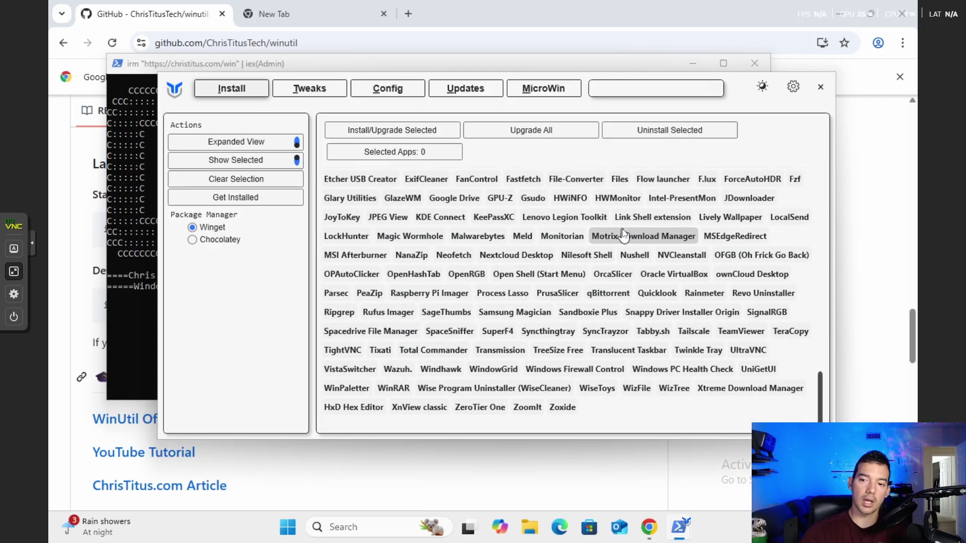
pyautogui.scroll(20, 623, 232)
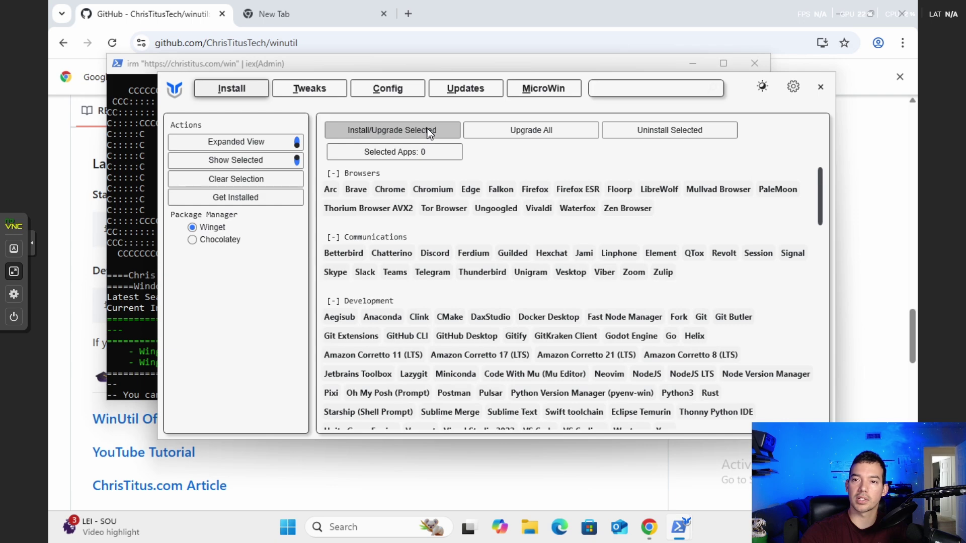
pyautogui.click(539, 133)
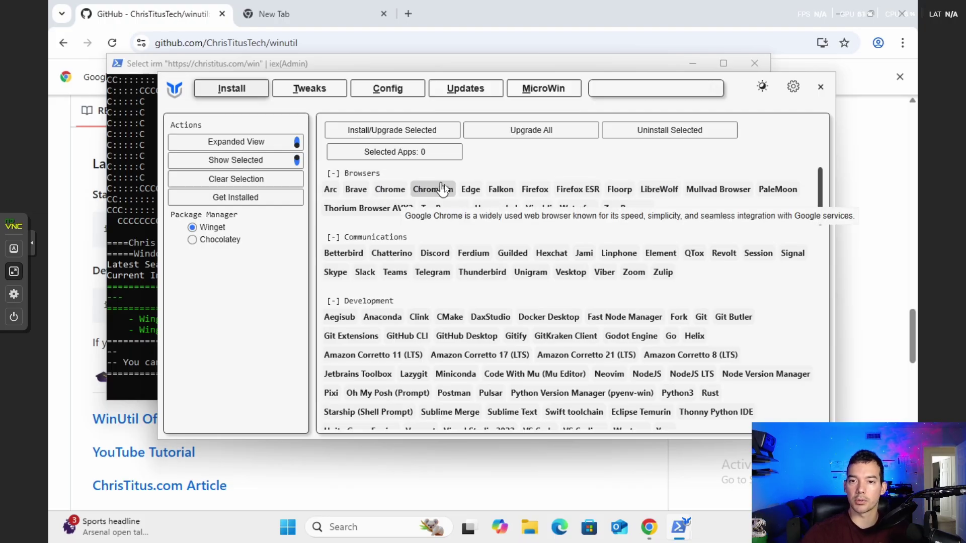
# Select Brave, VLC (Video Player) and Advanced IP Scanner so the Selected Apps count reads 5
pyautogui.click(355, 190)
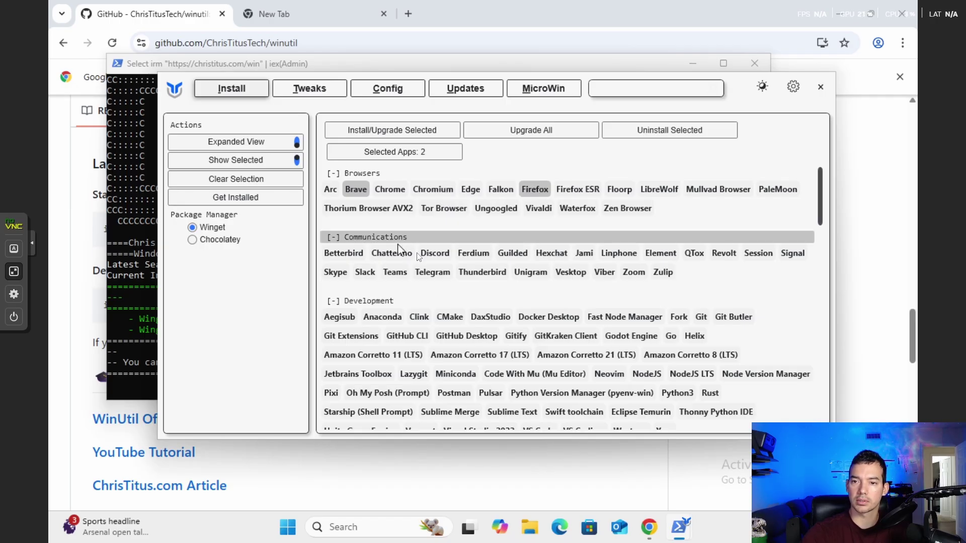
pyautogui.scroll(-4, 496, 274)
pyautogui.scroll(-2, 517, 342)
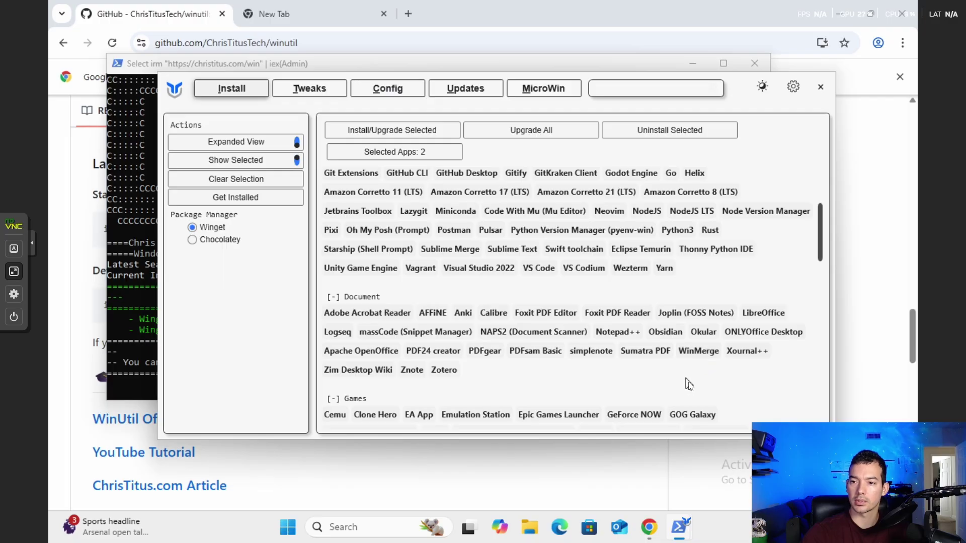
pyautogui.scroll(-4, 689, 391)
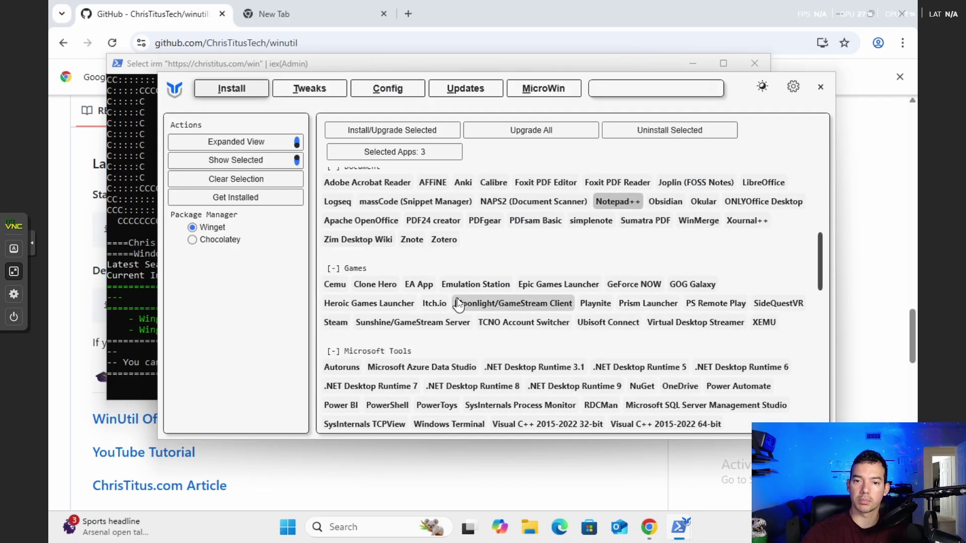
pyautogui.scroll(-3, 459, 299)
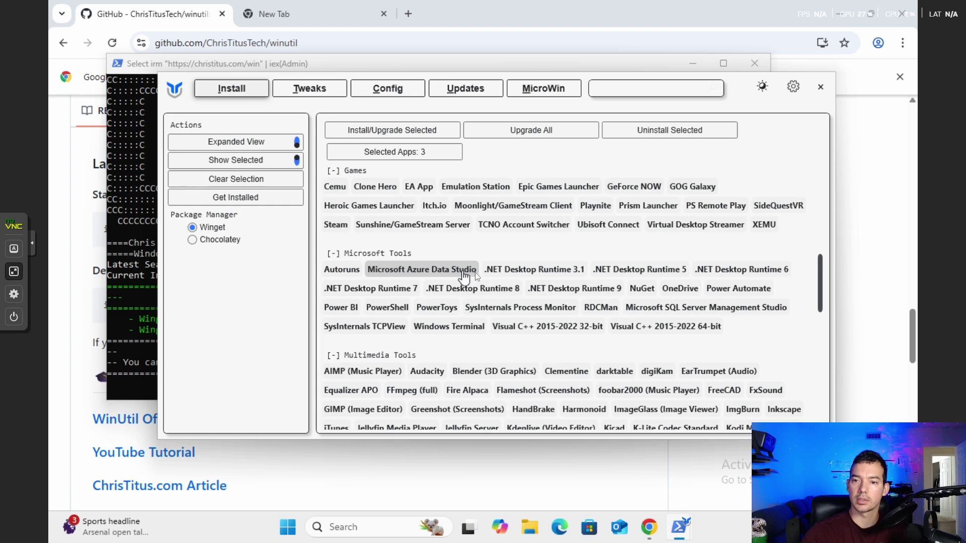
pyautogui.scroll(-3, 636, 279)
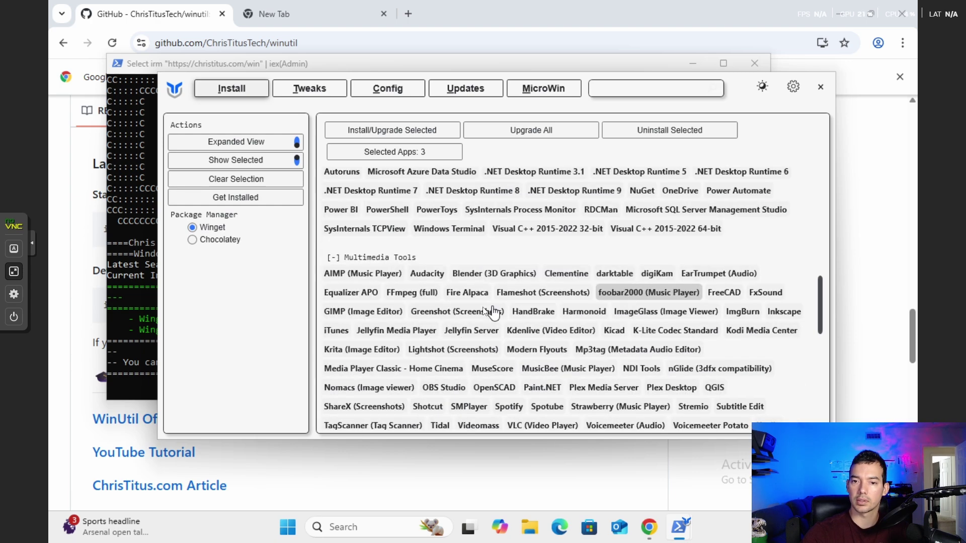
pyautogui.scroll(-3, 518, 322)
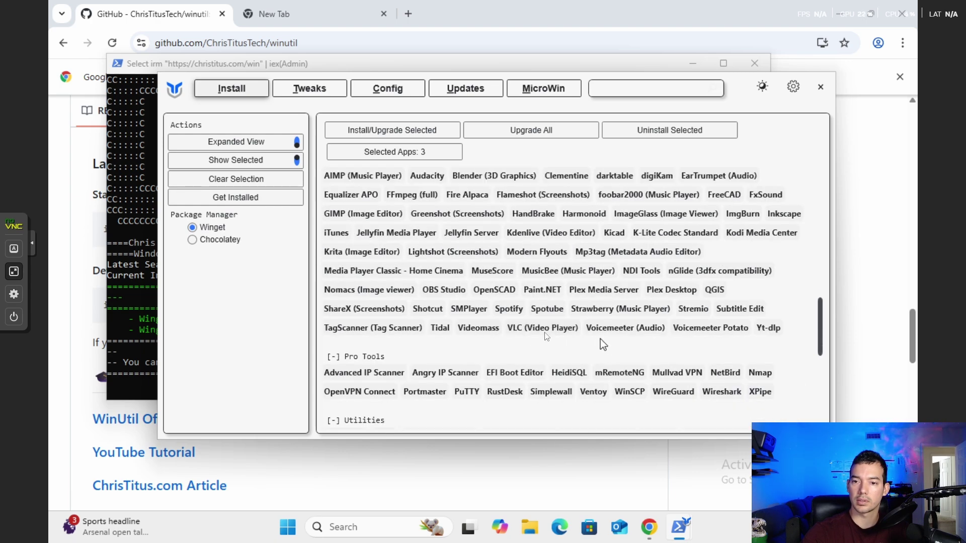
pyautogui.click(544, 329)
pyautogui.scroll(-2, 538, 330)
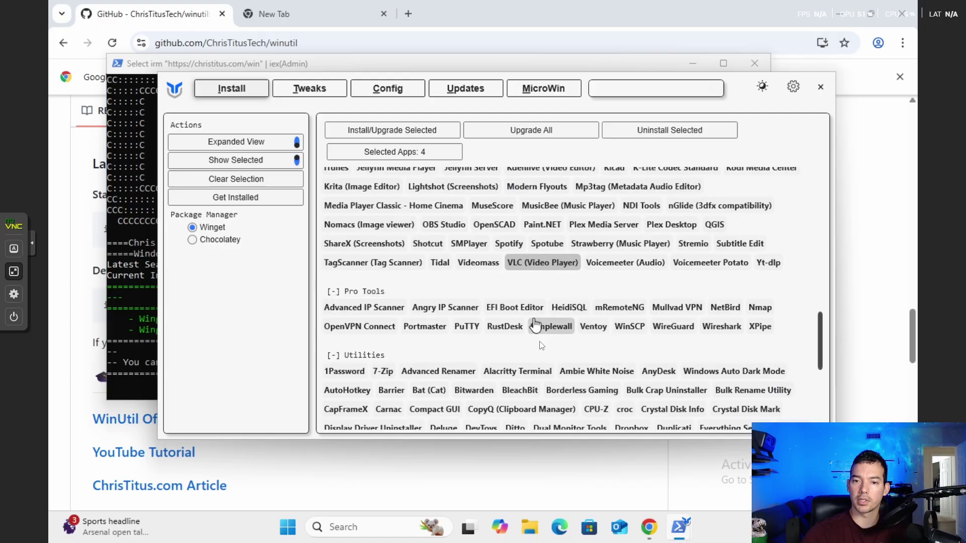
pyautogui.click(370, 311)
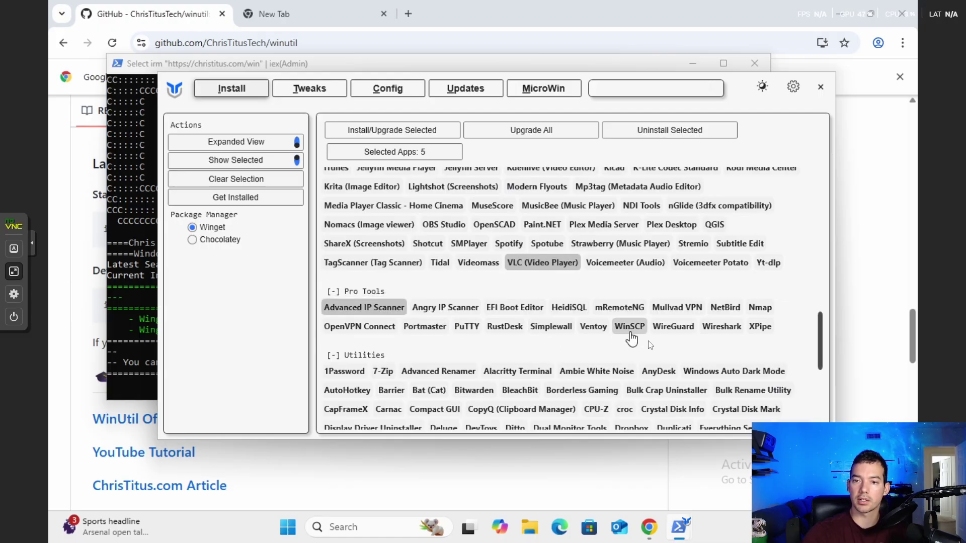
pyautogui.scroll(15, 633, 338)
pyautogui.scroll(7, 702, 362)
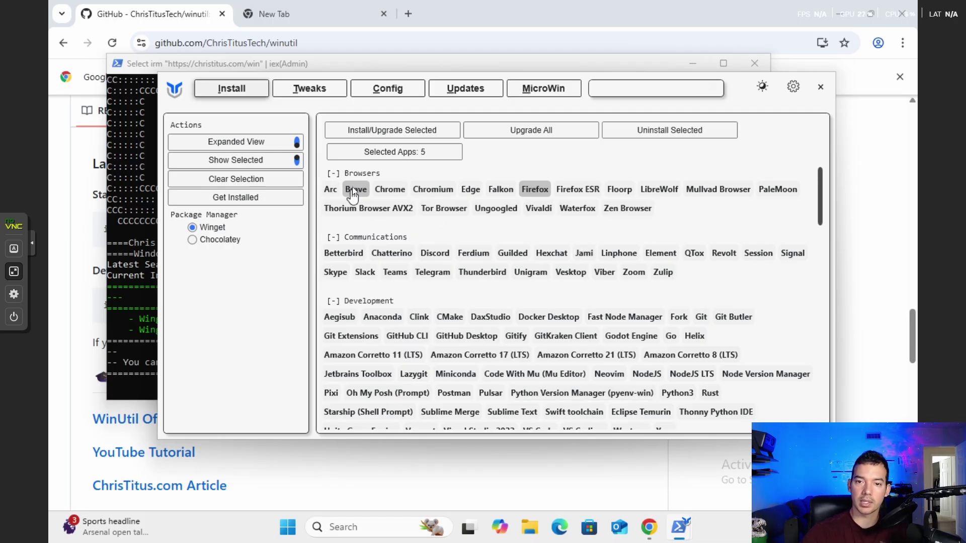
# Install the five selected apps via Winget, closing the auto-launched Advanced IP Scanner, until 'Installation done' appears
pyautogui.click(382, 132)
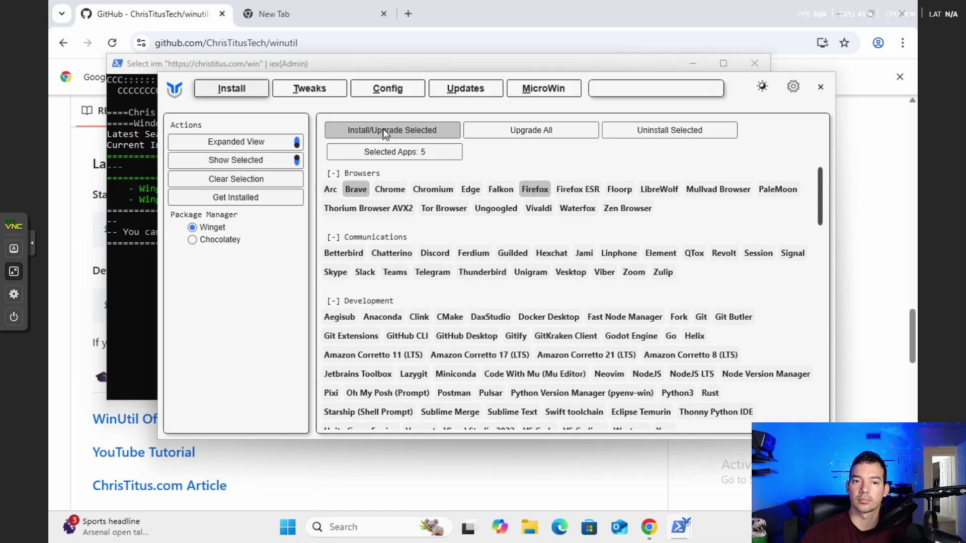
pyautogui.click(123, 322)
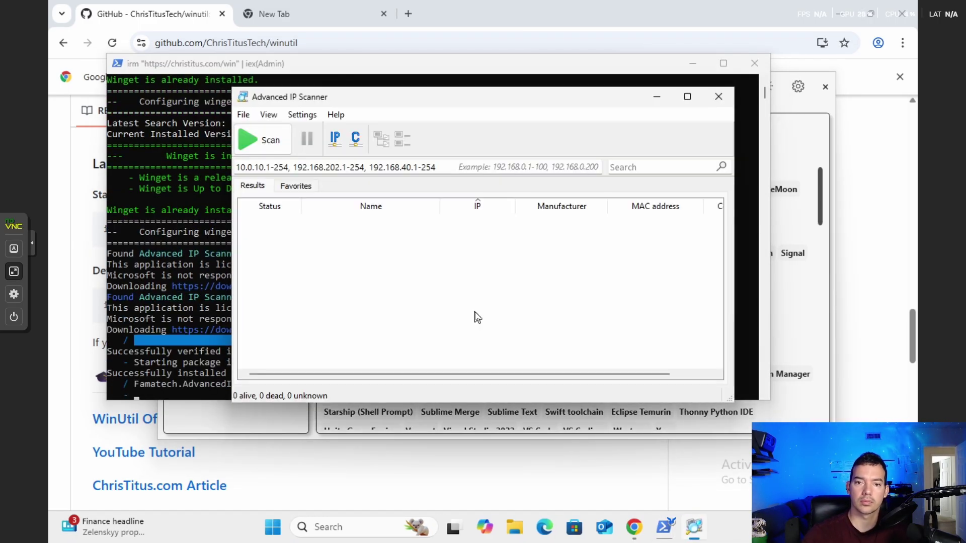
pyautogui.click(657, 97)
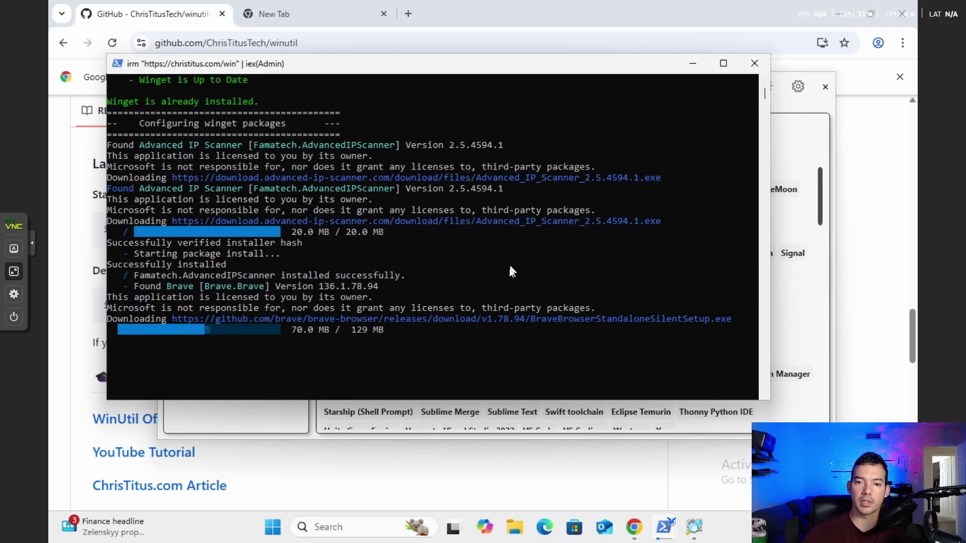
pyautogui.scroll(4, 450, 324)
pyautogui.scroll(-3, 456, 260)
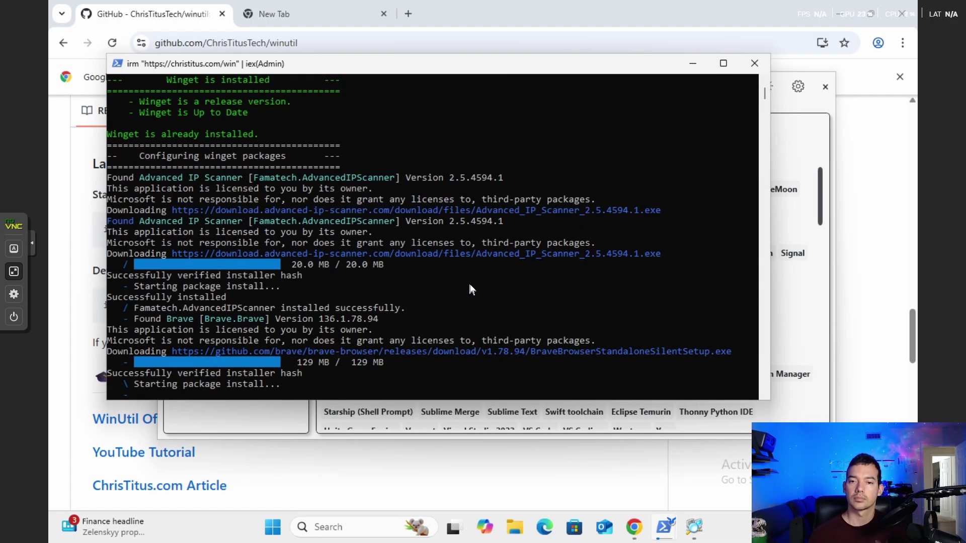
pyautogui.scroll(-2, 392, 323)
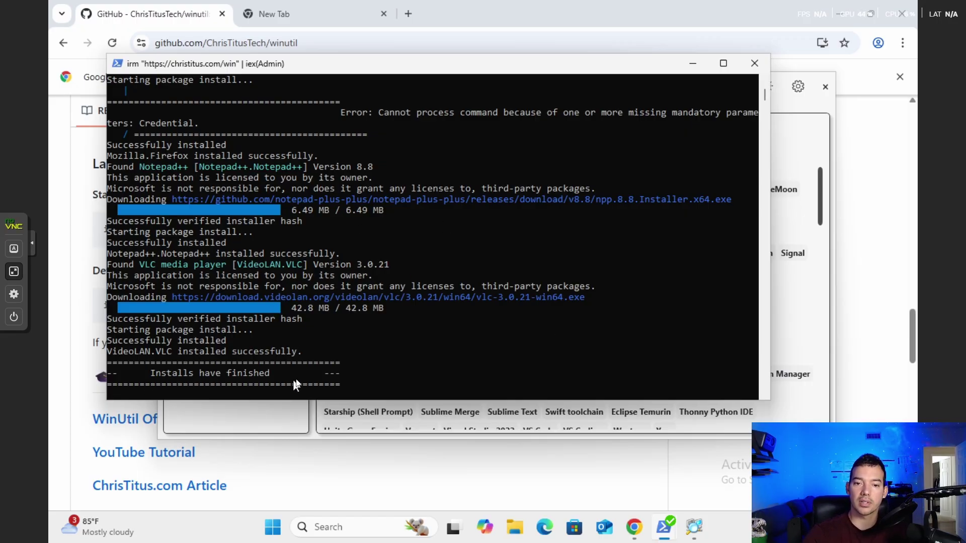
pyautogui.click(810, 311)
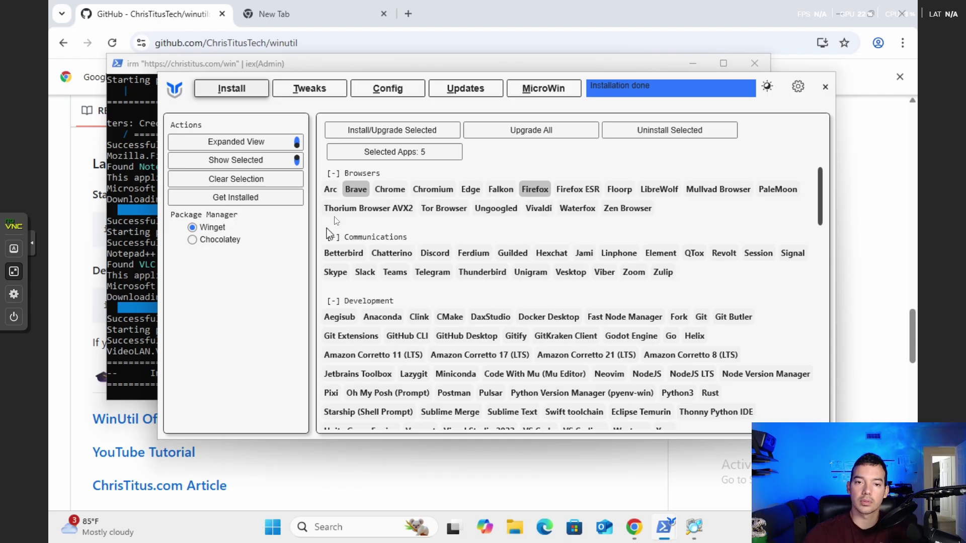
# Use Clear Selection so the selected app count returns to 0
pyautogui.click(241, 181)
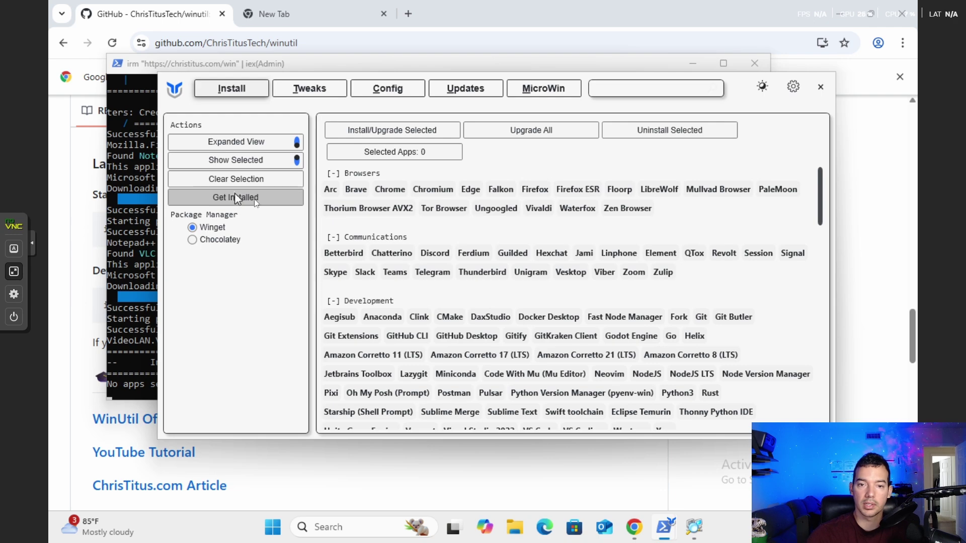
pyautogui.click(221, 198)
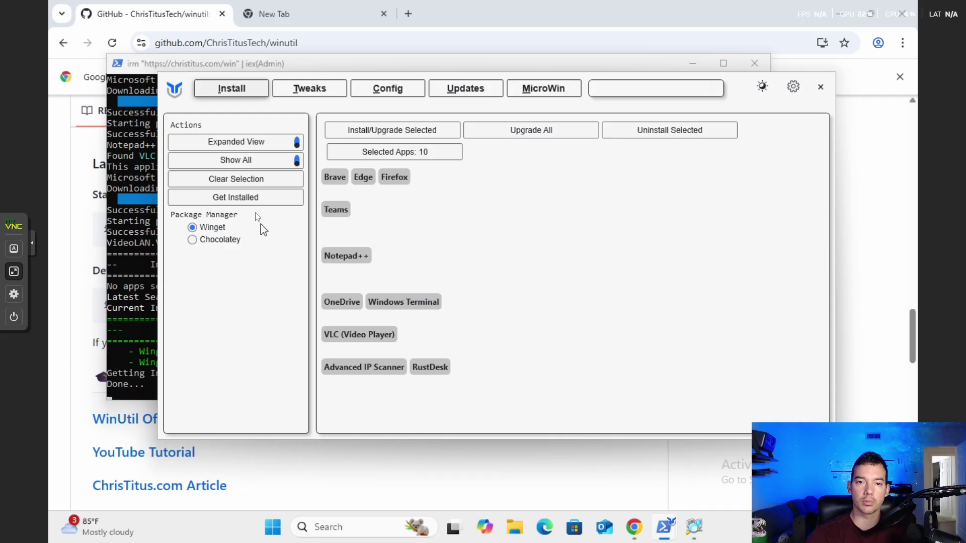
pyautogui.click(244, 178)
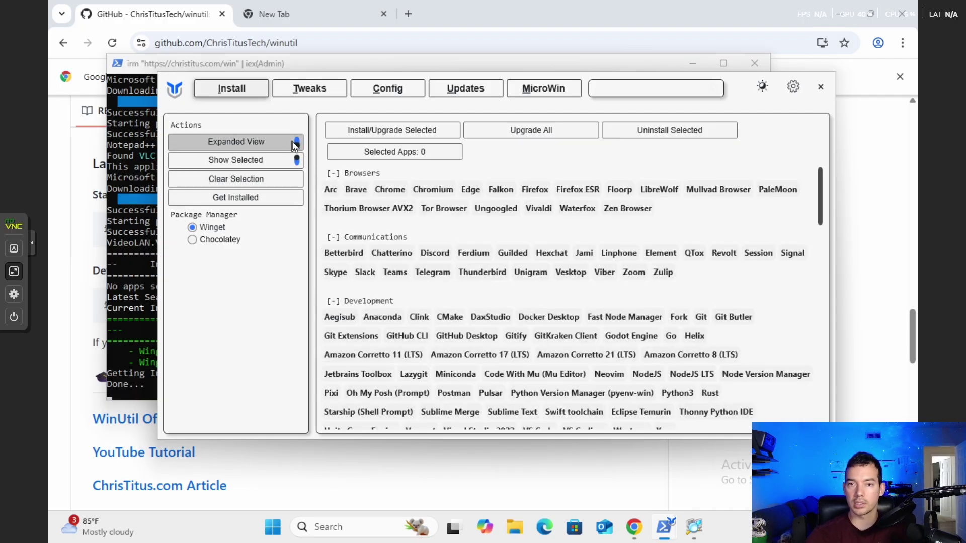
pyautogui.click(297, 143)
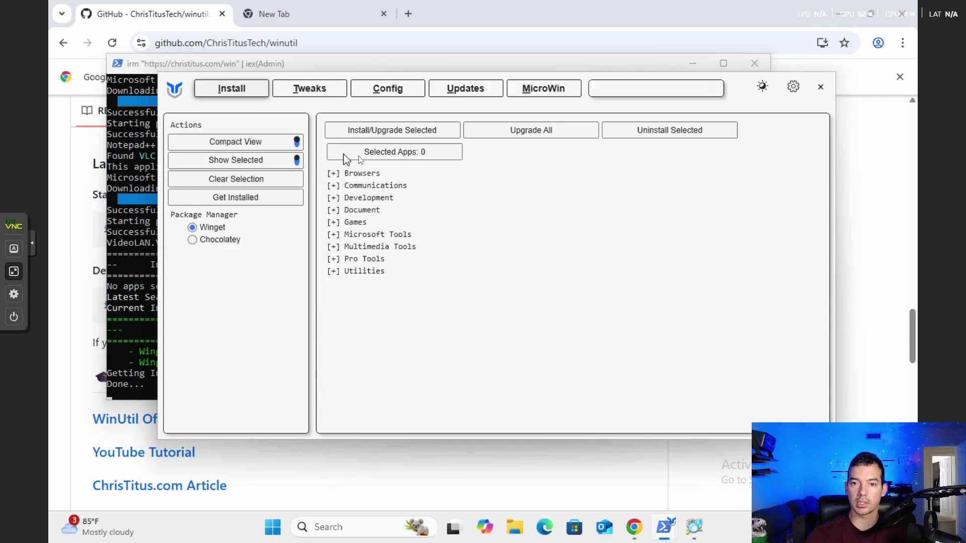
pyautogui.click(335, 174)
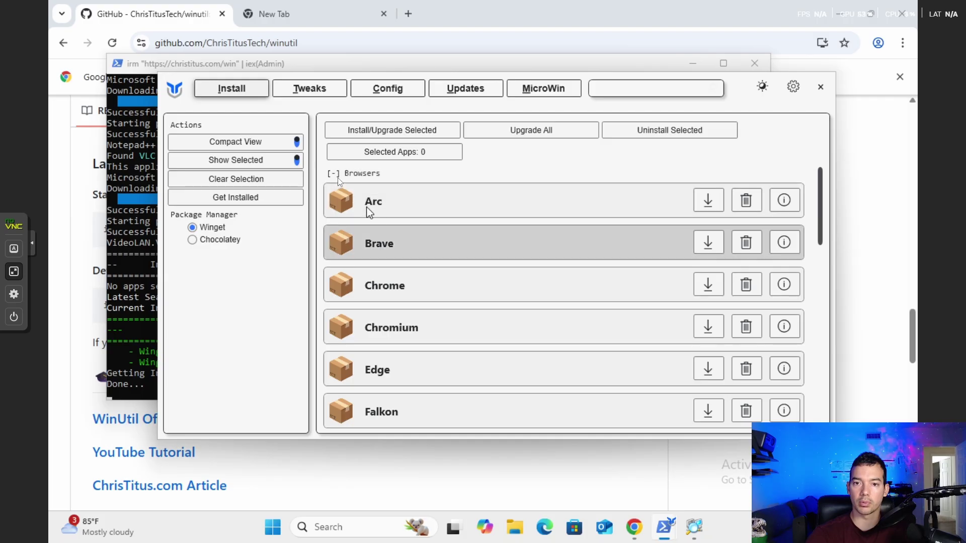
pyautogui.click(358, 176)
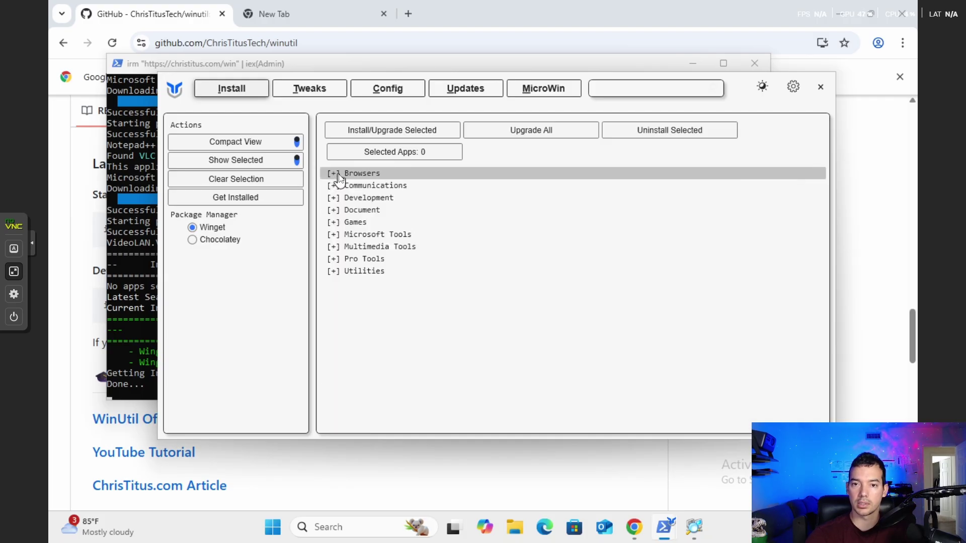
pyautogui.click(297, 144)
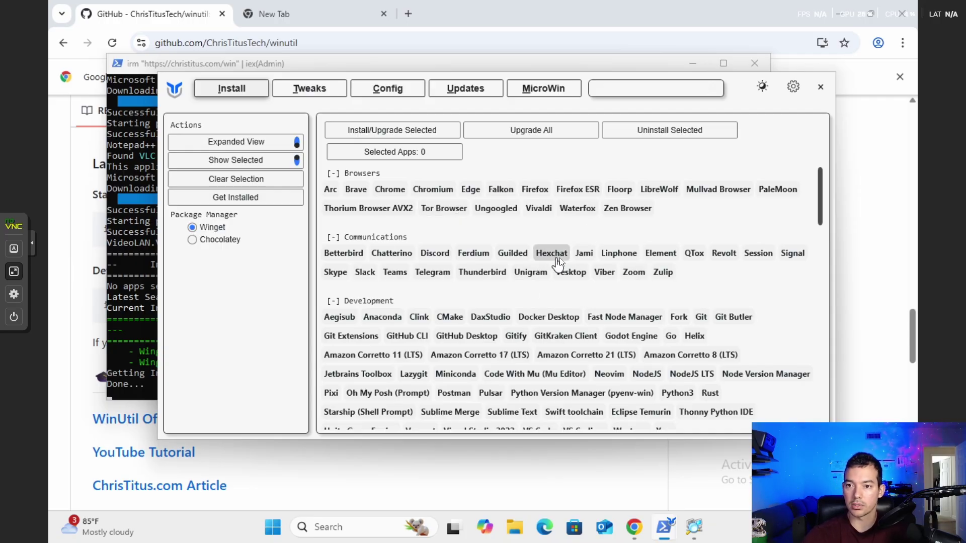
pyautogui.scroll(-2, 560, 262)
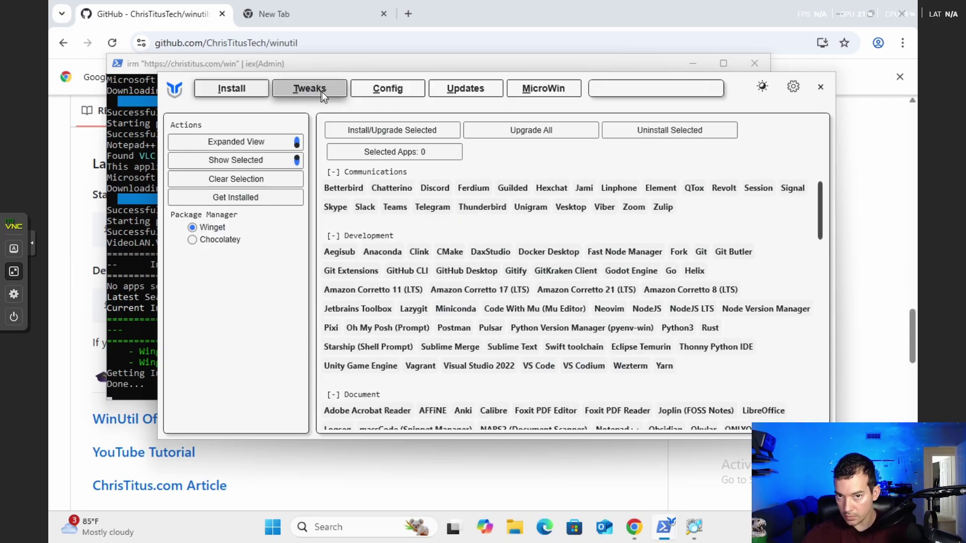
# On the enlarged Tweaks tab, try Minimal and Clear, then settle on the Standard recommended selection
pyautogui.click(315, 91)
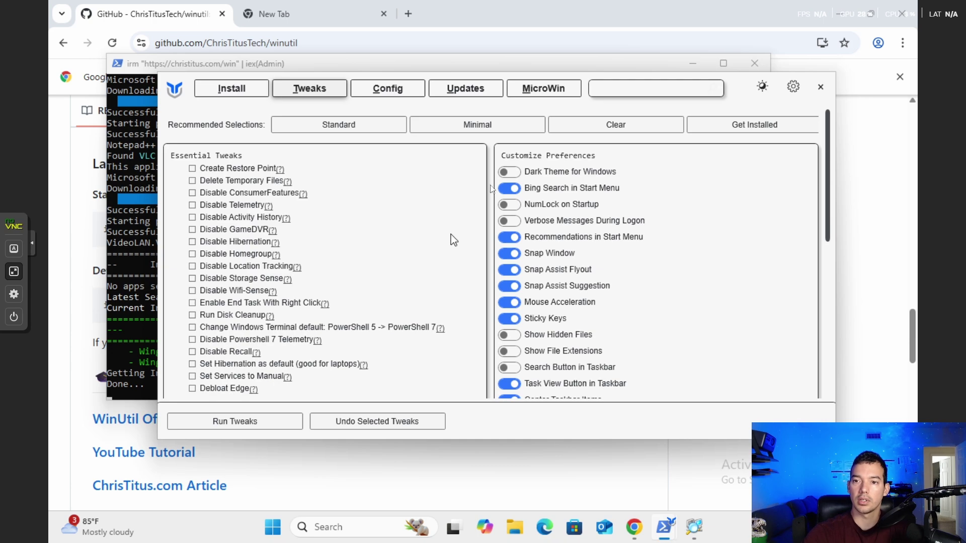
pyautogui.moveTo(561, 73); pyautogui.dragTo(585, 69)
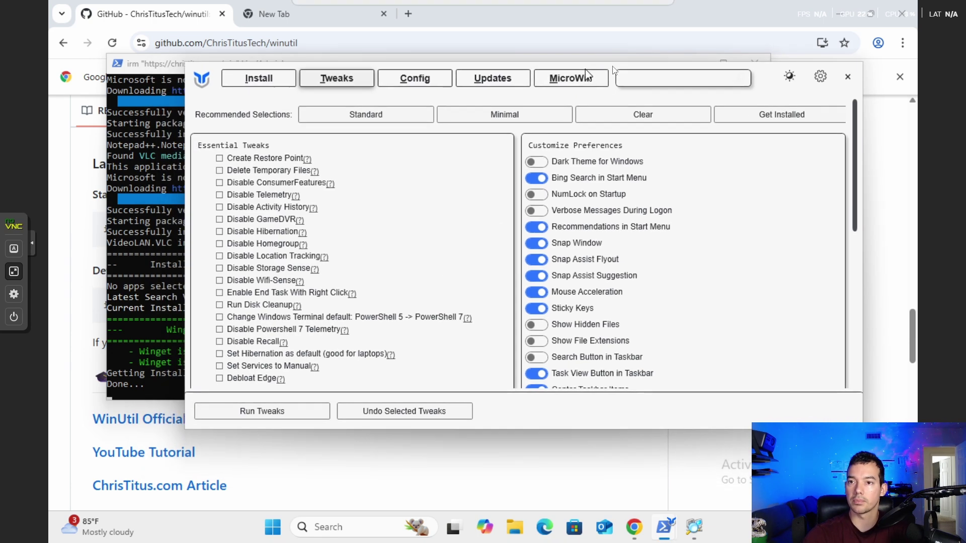
pyautogui.click(406, 114)
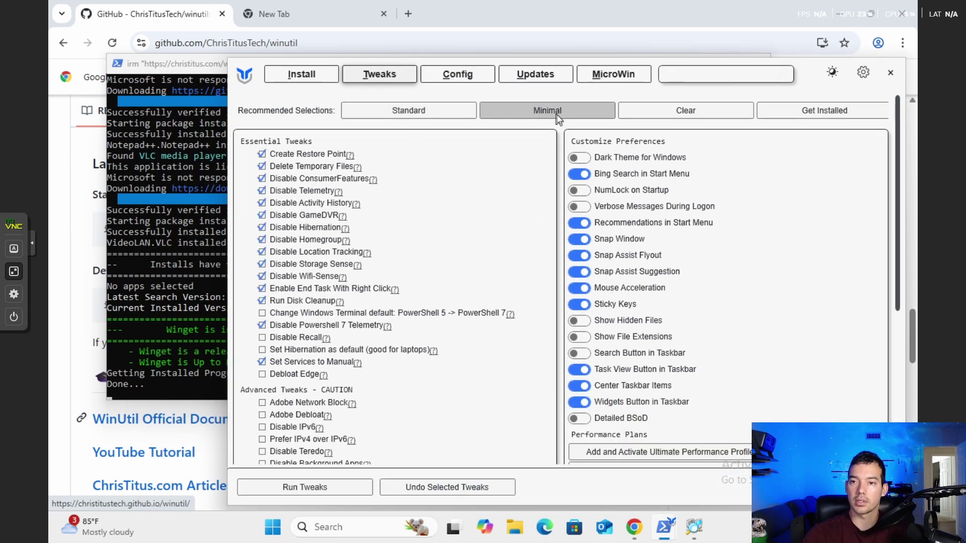
pyautogui.click(543, 115)
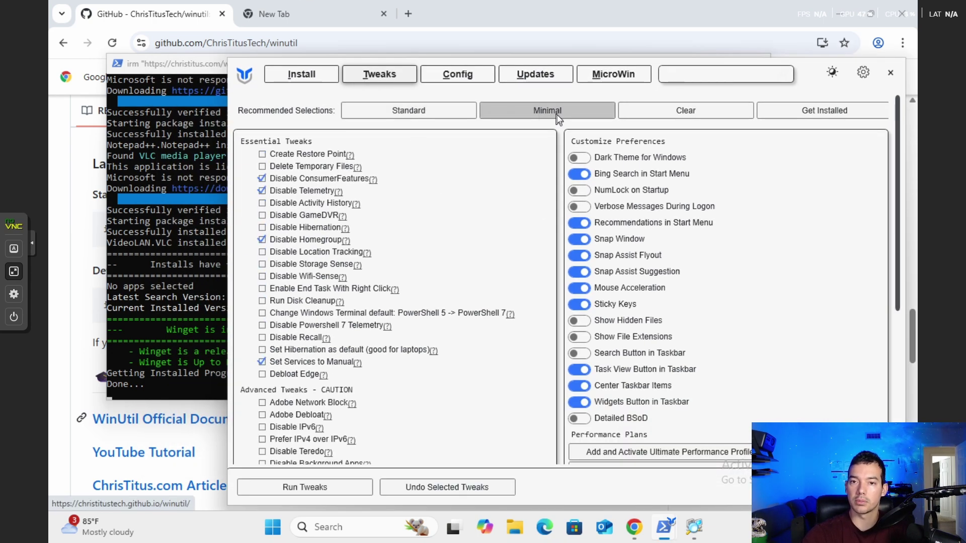
pyautogui.click(674, 113)
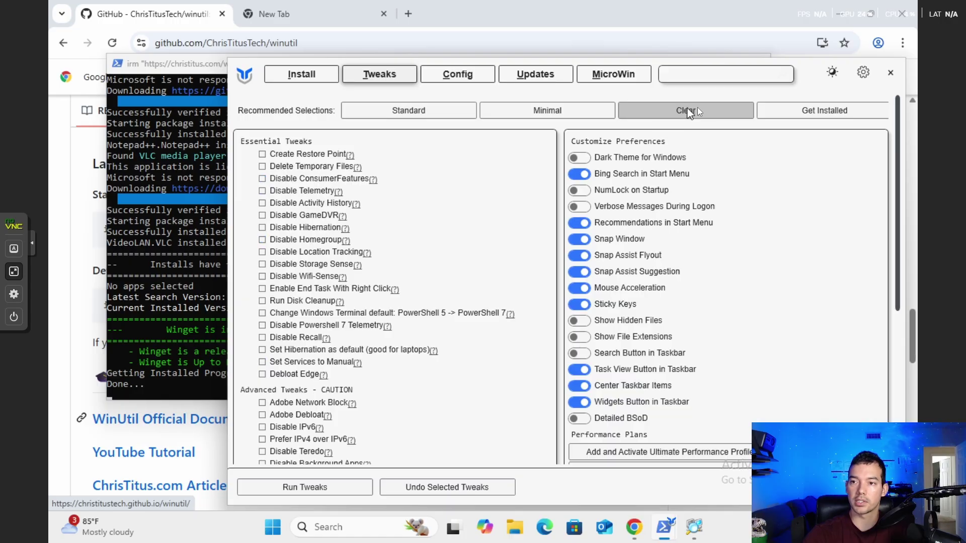
pyautogui.click(427, 110)
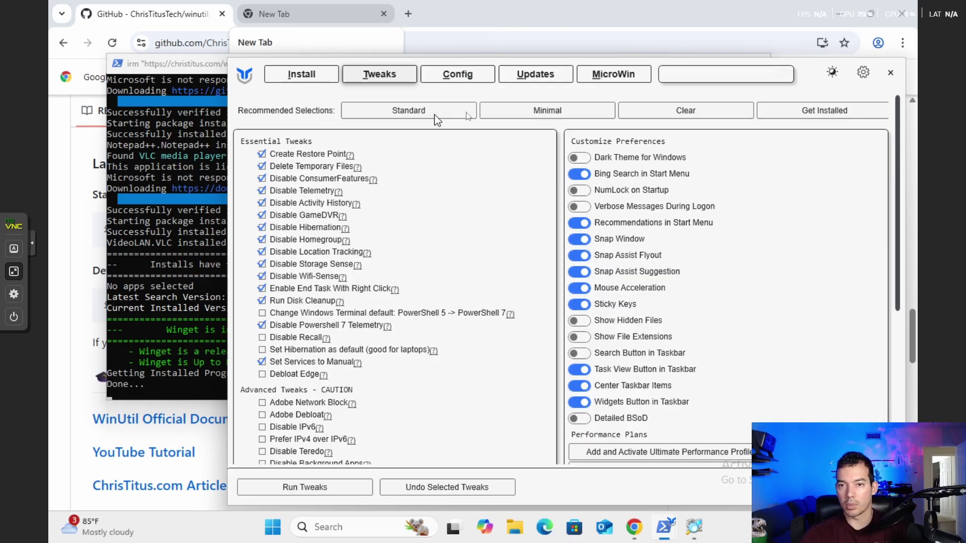
# Clear all tweaks, then tick Disable ConsumerFeatures, Disable Telemetry, Disable GameDVR and Disable Hibernation
pyautogui.click(667, 110)
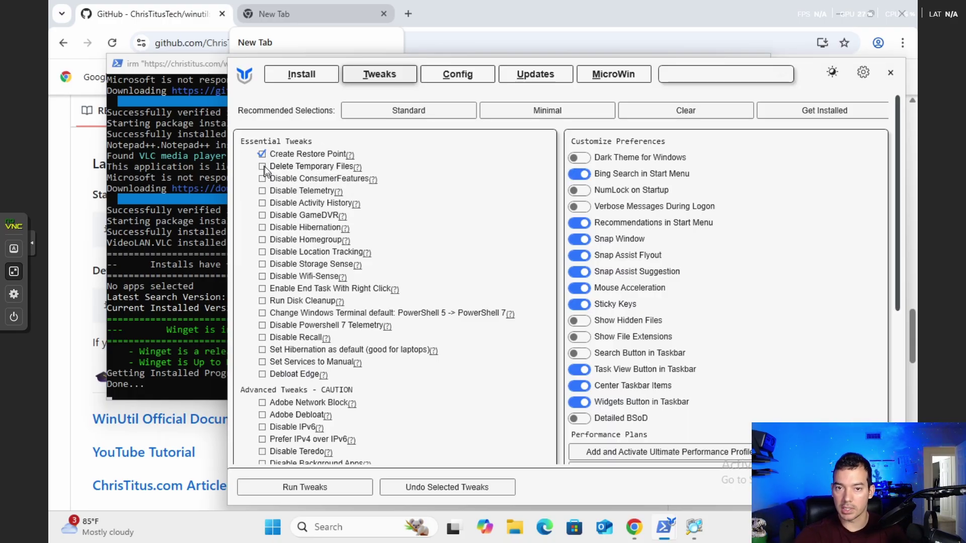
pyautogui.click(262, 179)
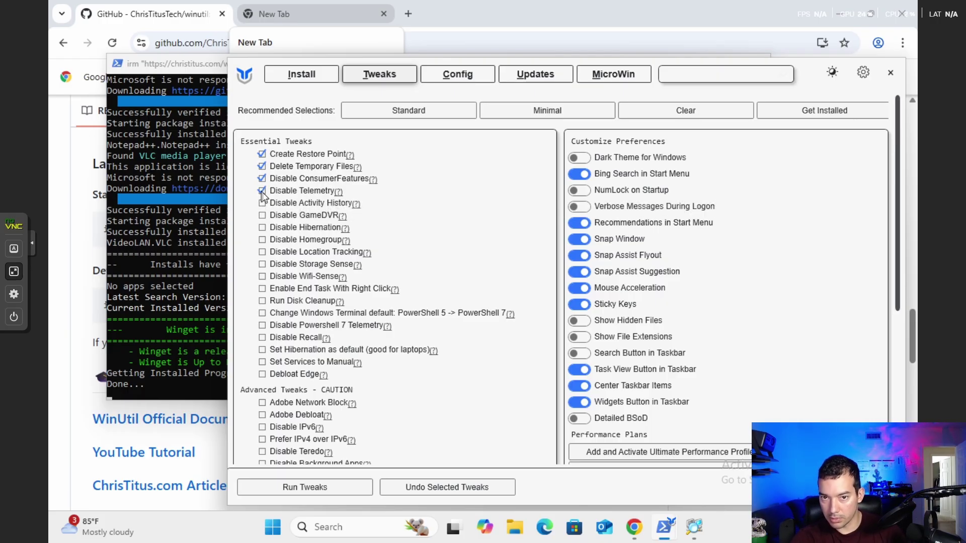
pyautogui.click(262, 191)
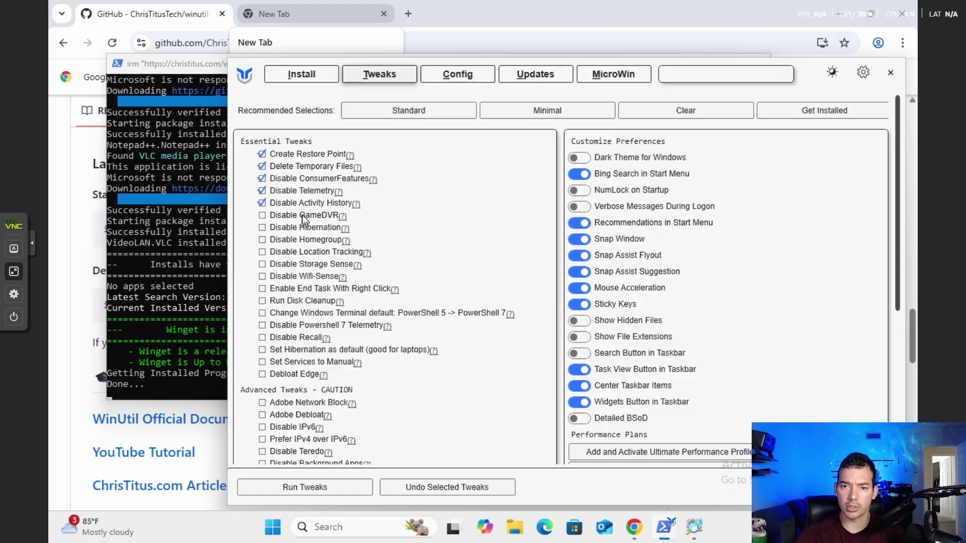
pyautogui.moveTo(317, 216)
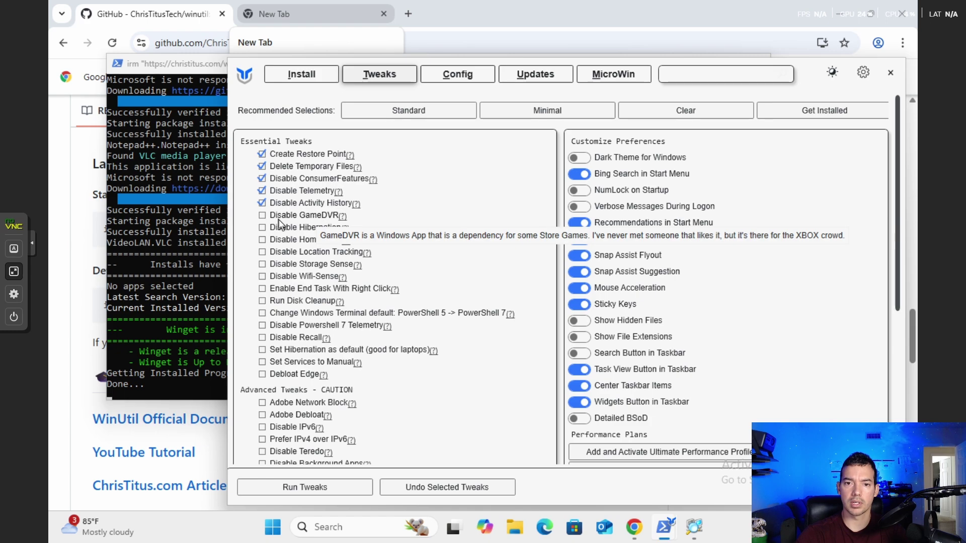
pyautogui.click(263, 217)
pyautogui.click(263, 228)
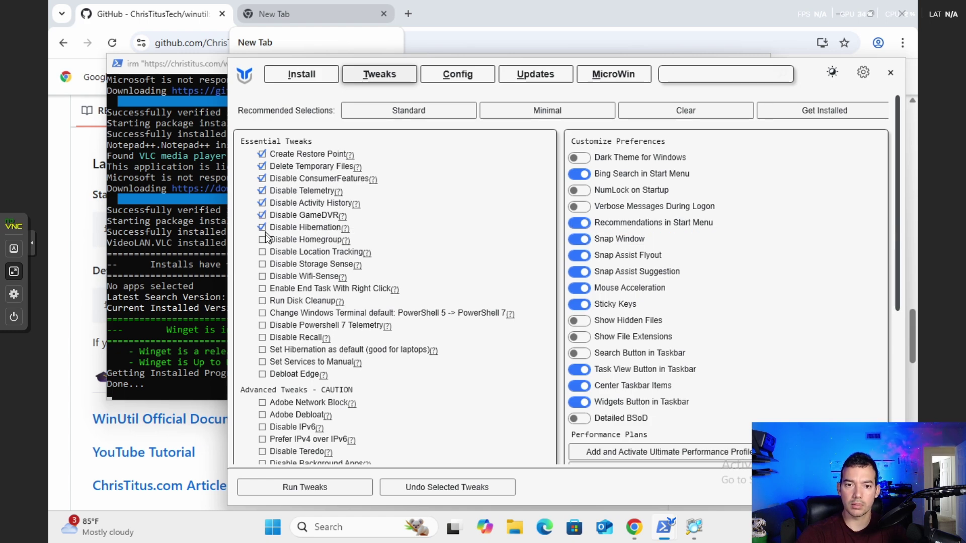
# Tick Homegroup, Location Tracking, Wifi-Sense, End Task With Right Click, PowerShell 7 default, Recall, Hibernation default, Services to Manual
pyautogui.click(264, 242)
pyautogui.click(263, 252)
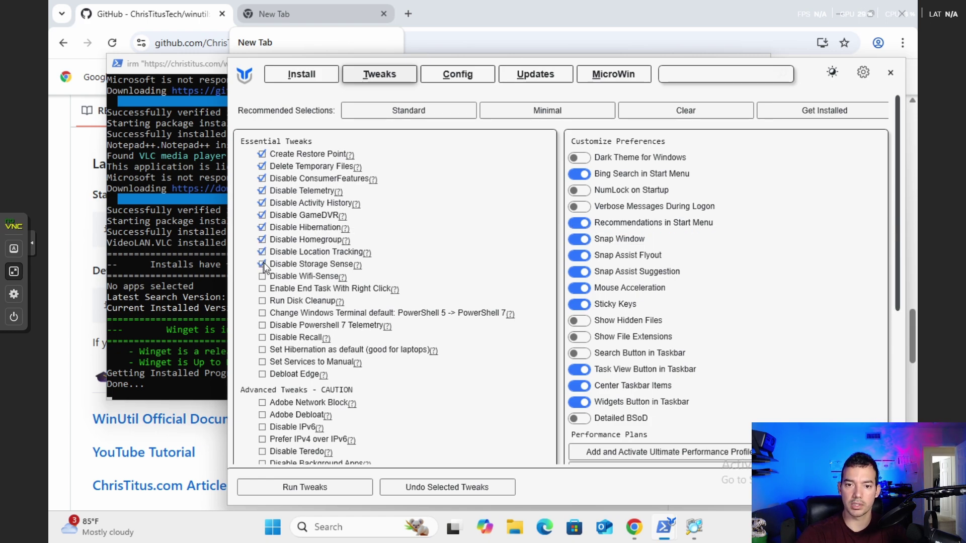
pyautogui.click(263, 277)
pyautogui.click(263, 289)
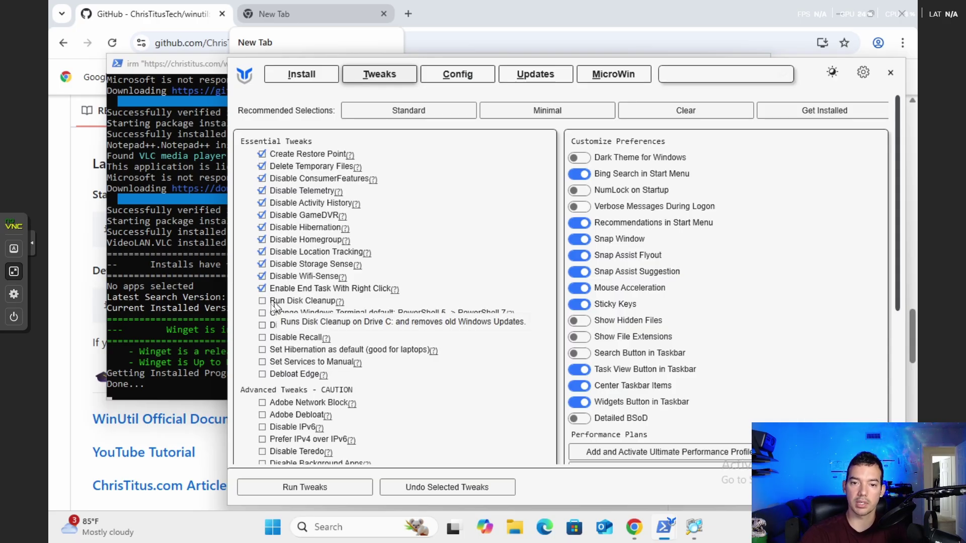
pyautogui.click(263, 314)
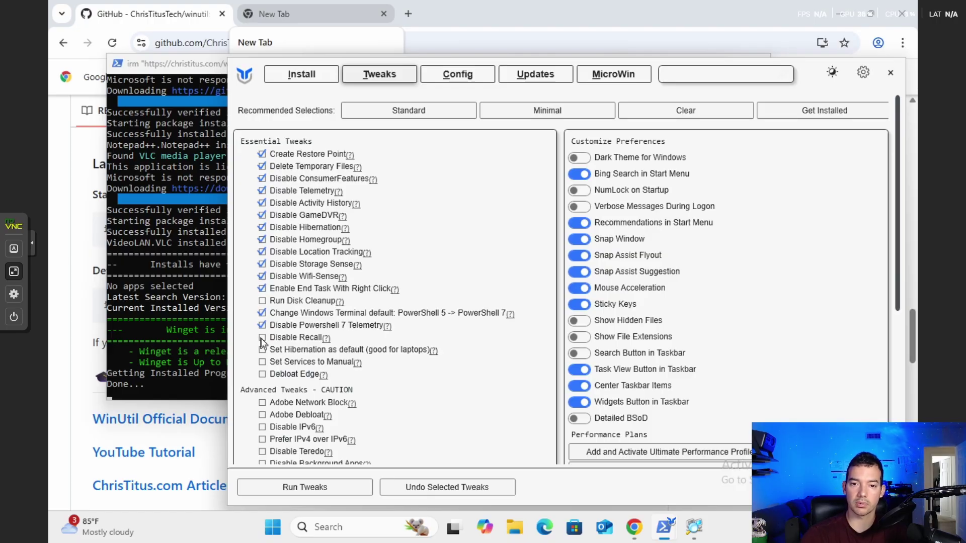
pyautogui.click(261, 338)
pyautogui.click(263, 349)
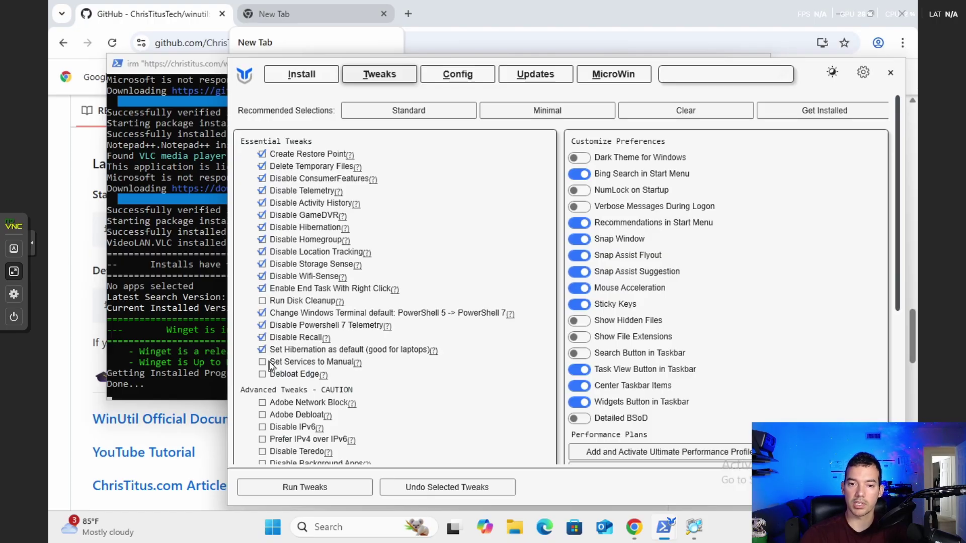
pyautogui.click(267, 363)
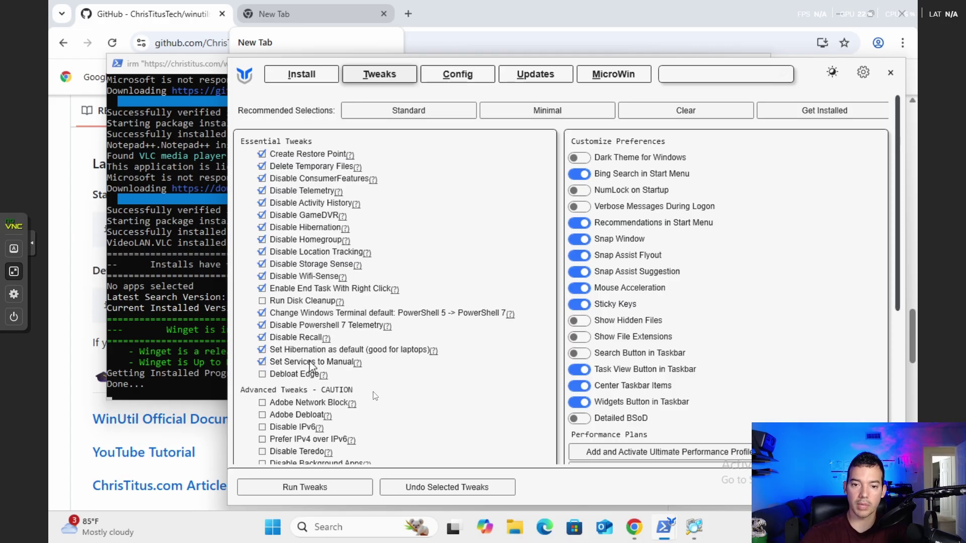
pyautogui.rightClick(276, 530)
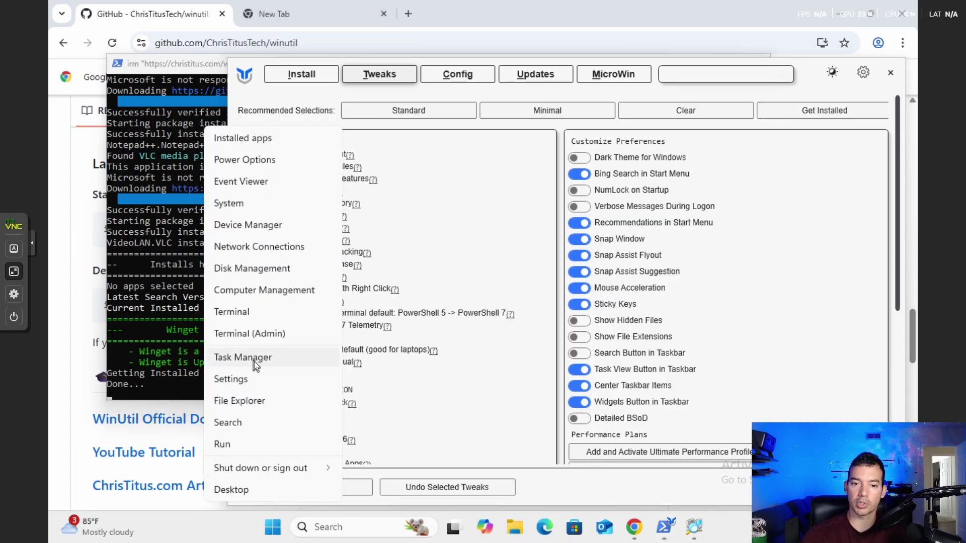
pyautogui.click(254, 361)
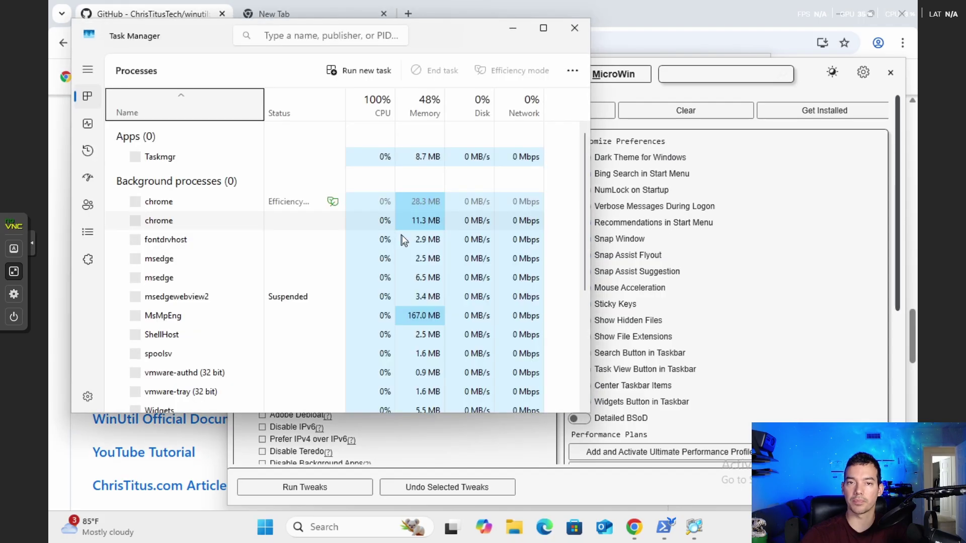
pyautogui.click(88, 124)
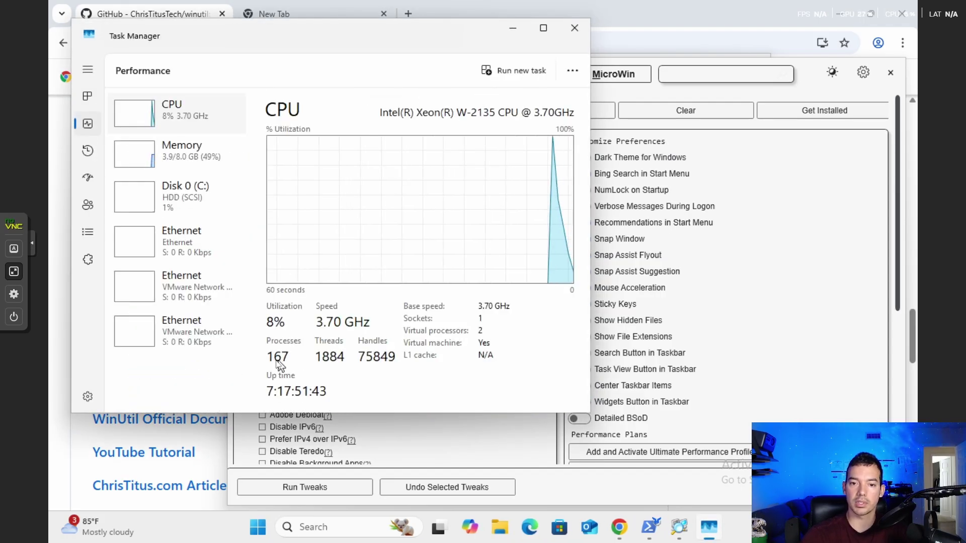
pyautogui.click(575, 30)
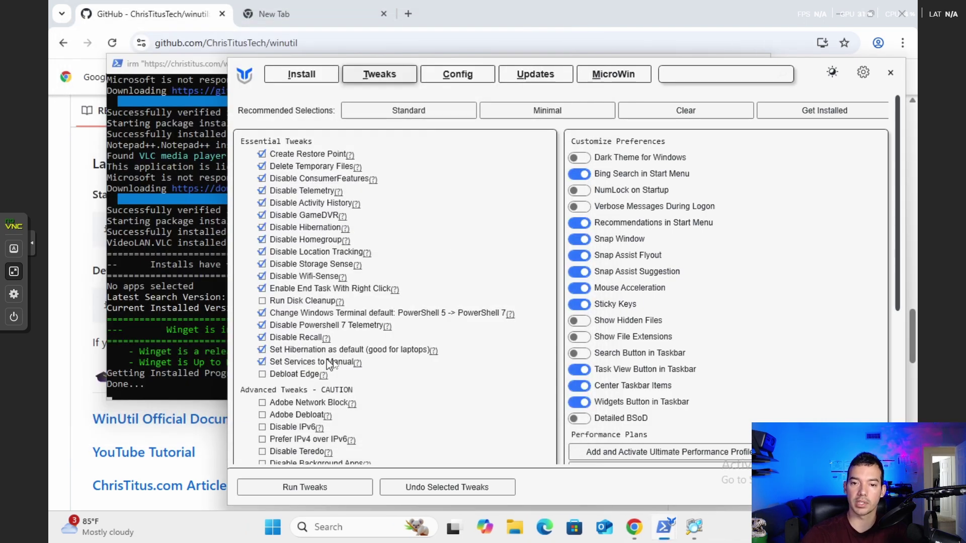
# Tick Debloat Edge, Adobe Network Block, Disable Teredo and Disable Fullscreen Optimizations
pyautogui.click(262, 374)
pyautogui.scroll(-3, 267, 376)
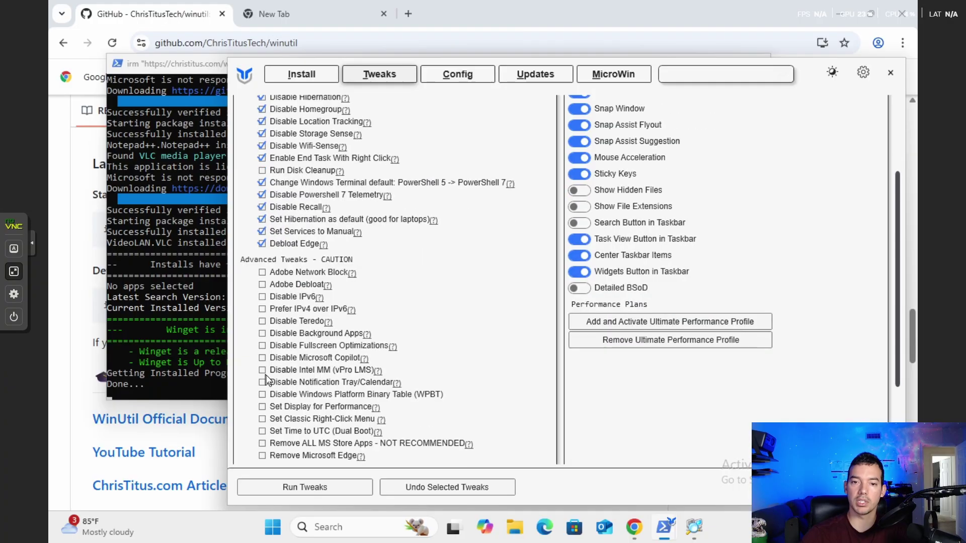
pyautogui.moveTo(267, 381)
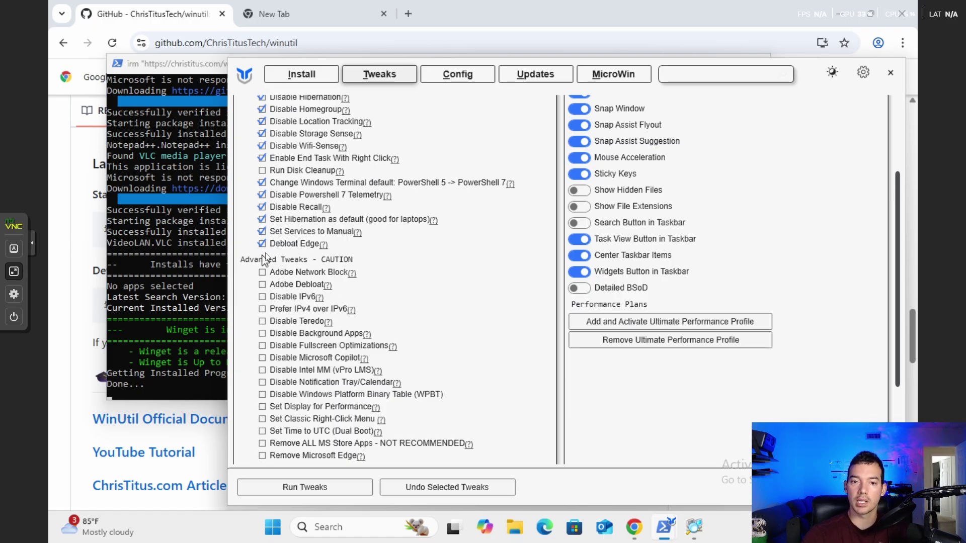
pyautogui.click(263, 272)
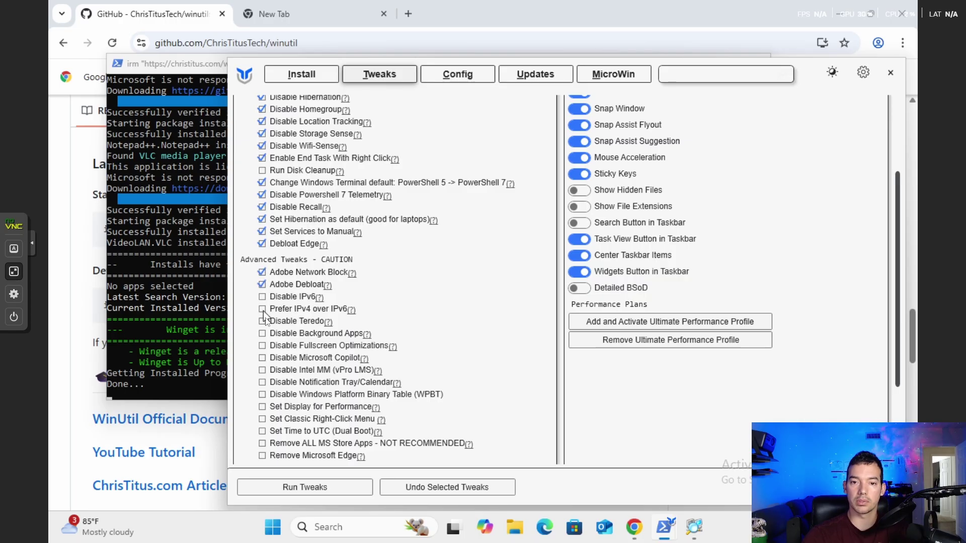
pyautogui.scroll(-1, 265, 327)
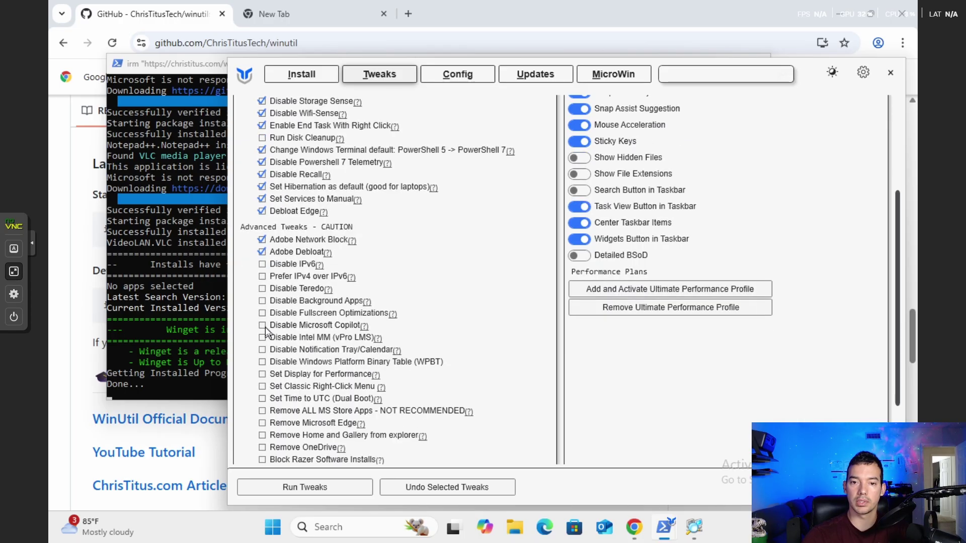
pyautogui.click(262, 289)
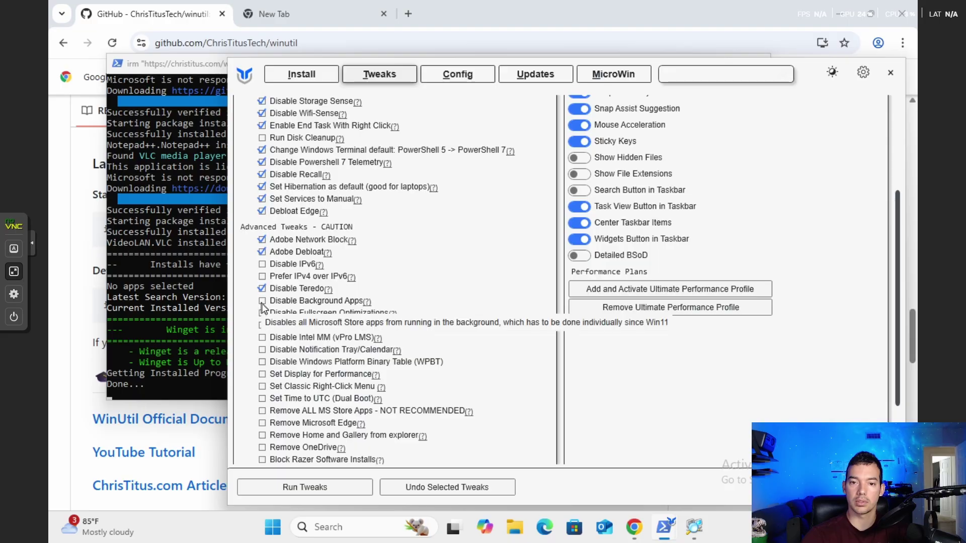
pyautogui.scroll(-1, 262, 317)
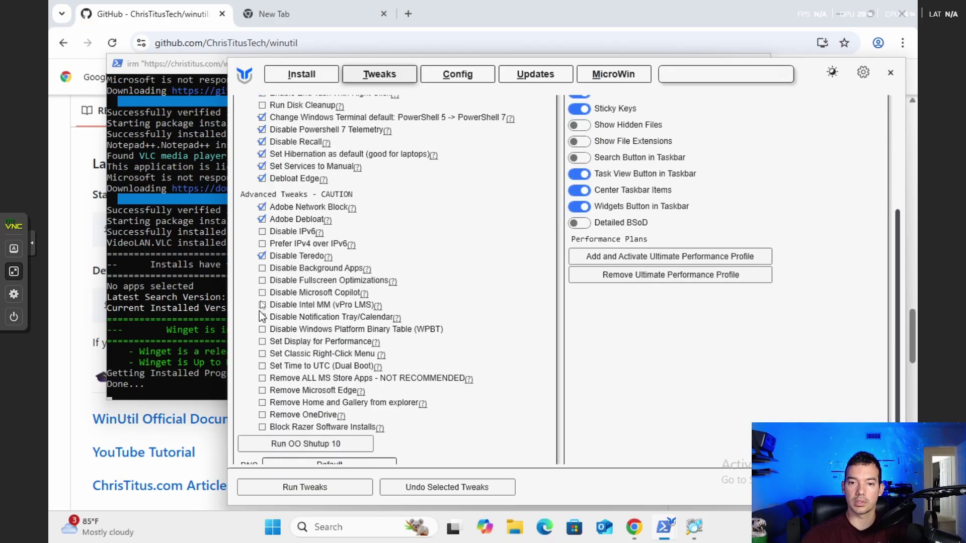
pyautogui.click(263, 281)
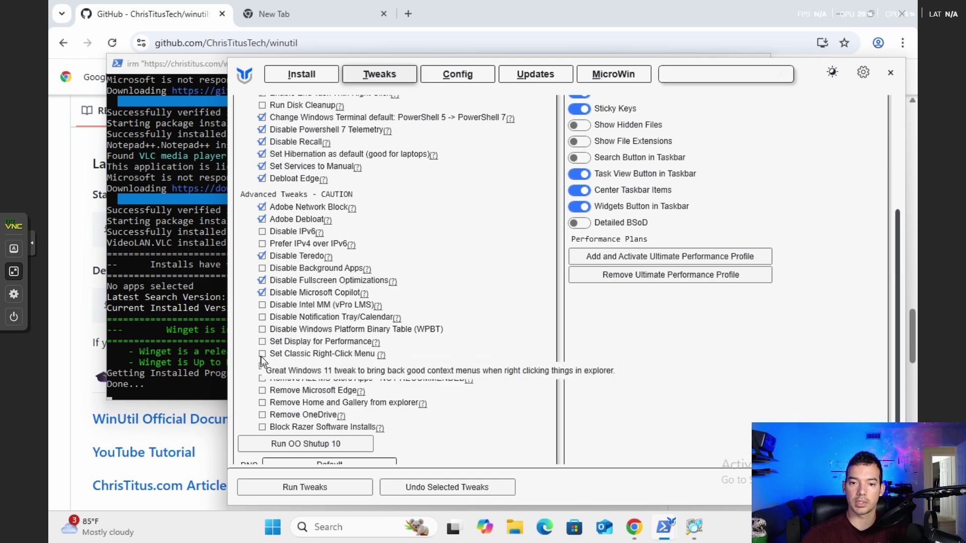
# Tick Classic Right-Click Menu, Remove Microsoft Store Apps and Remove OneDrive, then run the selected tweaks
pyautogui.click(262, 355)
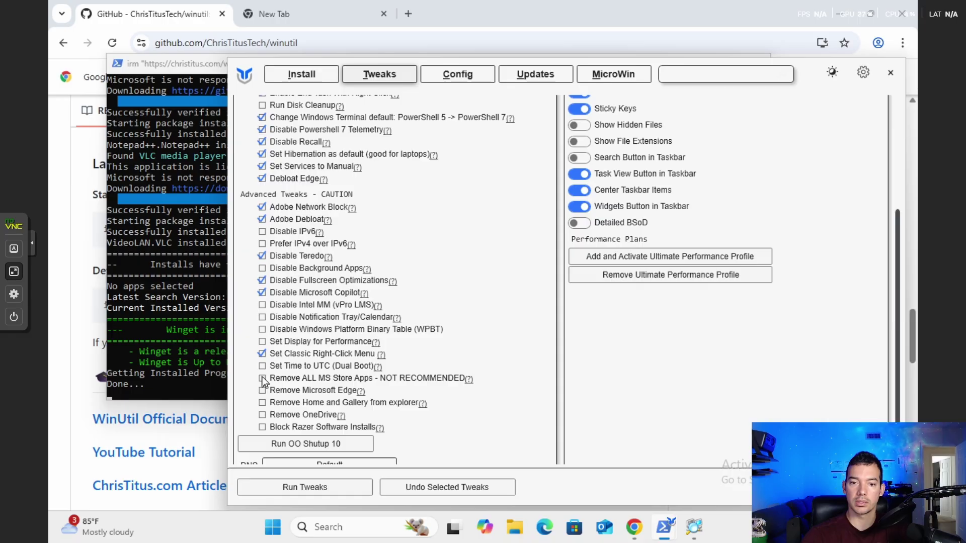
pyautogui.click(262, 379)
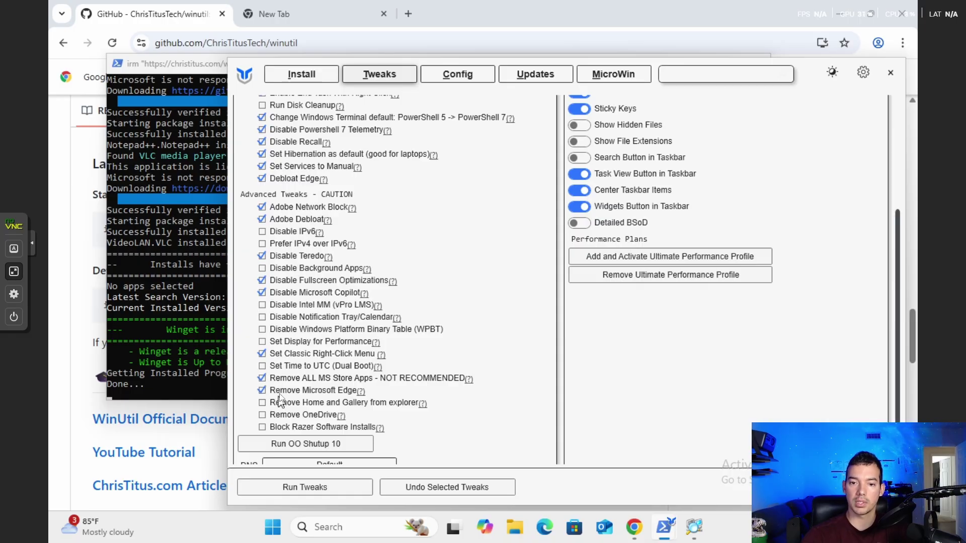
pyautogui.scroll(-1, 288, 392)
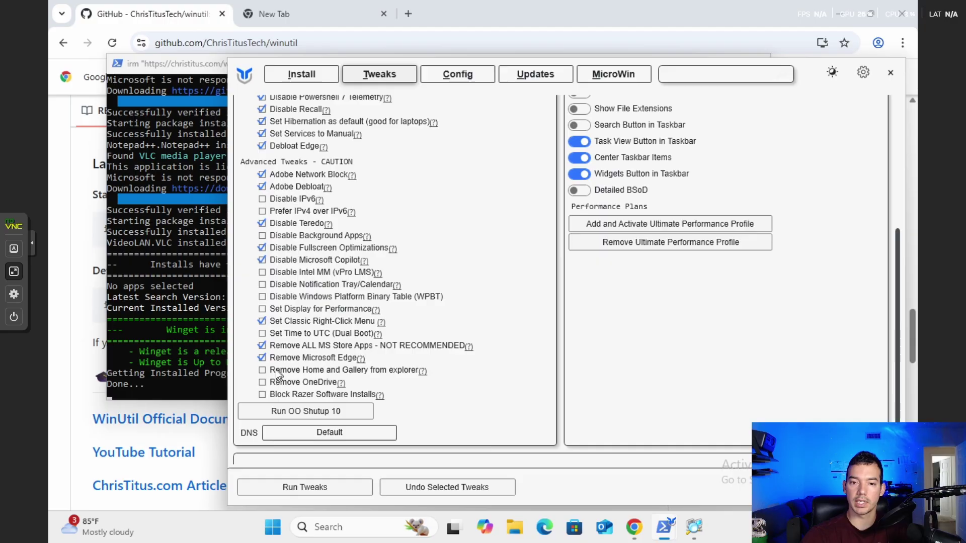
pyautogui.click(262, 383)
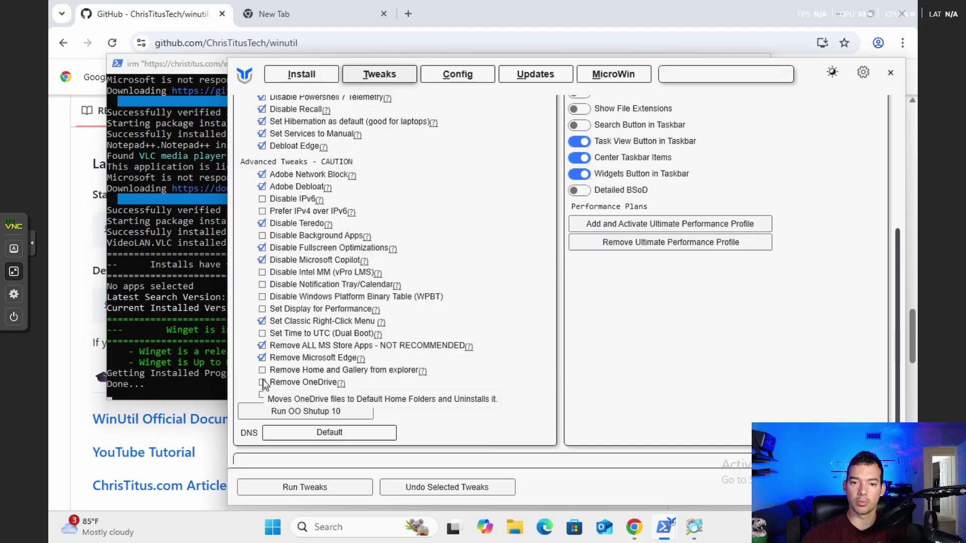
pyautogui.scroll(7, 408, 380)
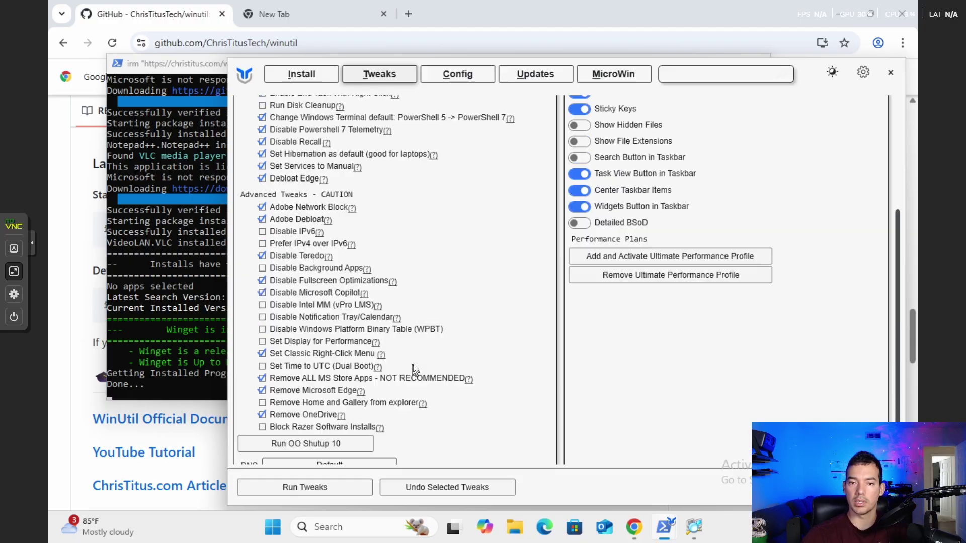
pyautogui.scroll(-2, 412, 368)
pyautogui.scroll(2, 411, 352)
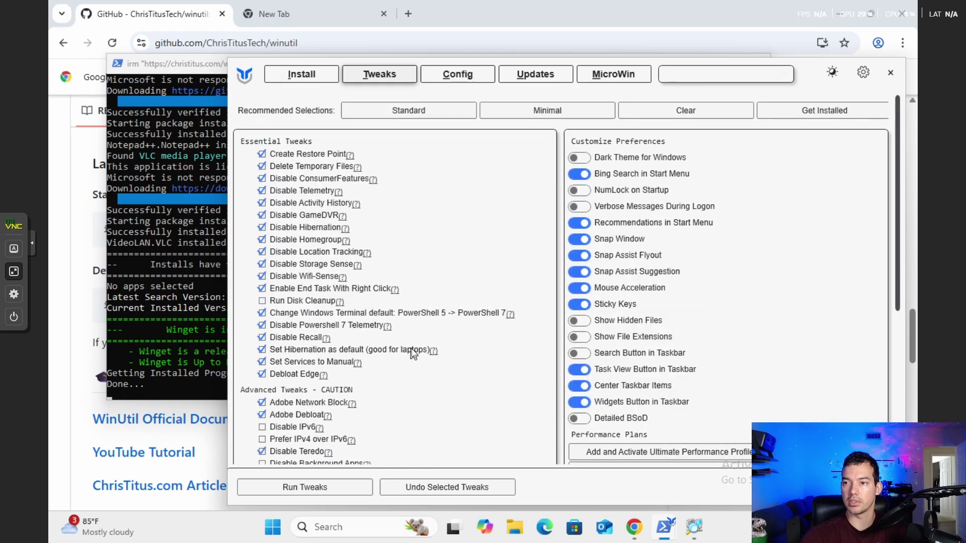
pyautogui.scroll(-7, 448, 297)
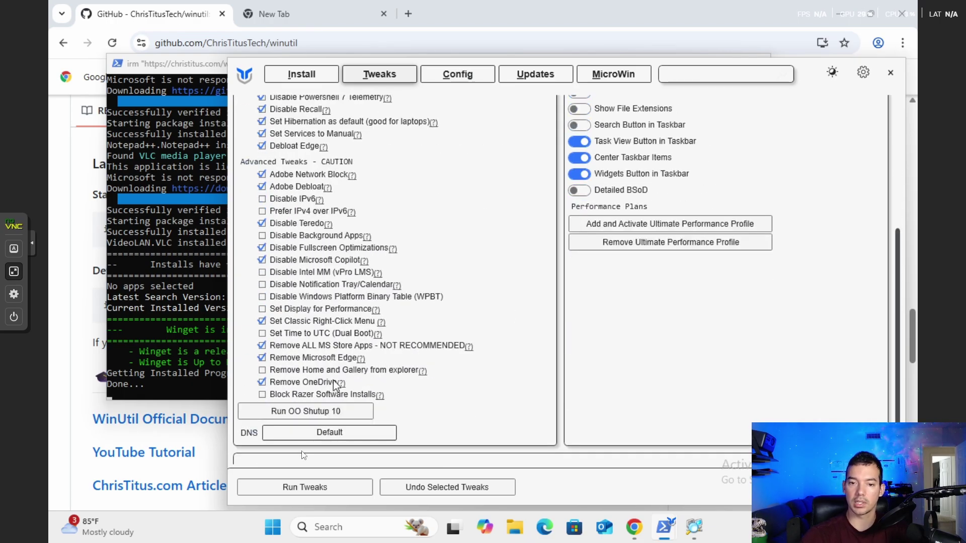
pyautogui.click(306, 491)
# Run the selected tweaks until the console prints 'Tweaks are Finished' after WPFTweaksStorage
pyautogui.click(180, 366)
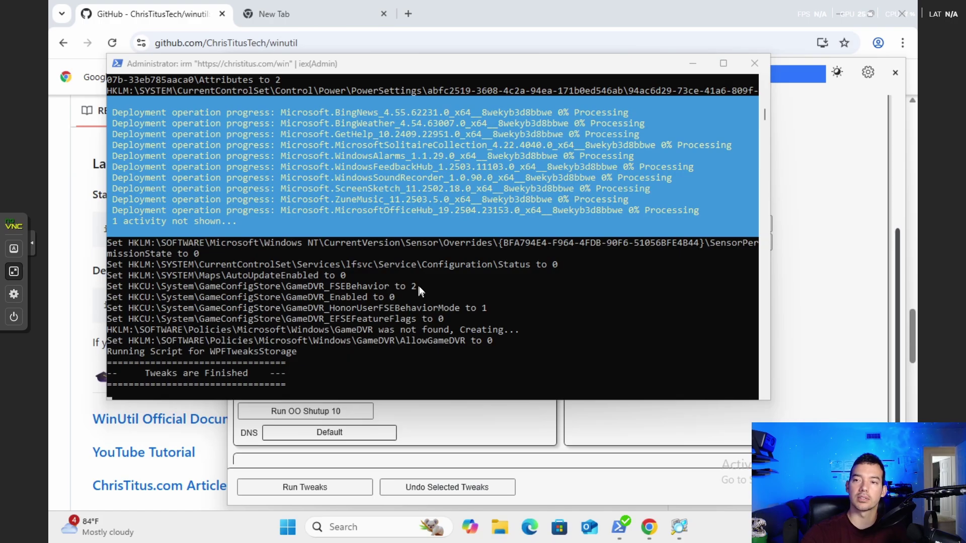
pyautogui.click(811, 274)
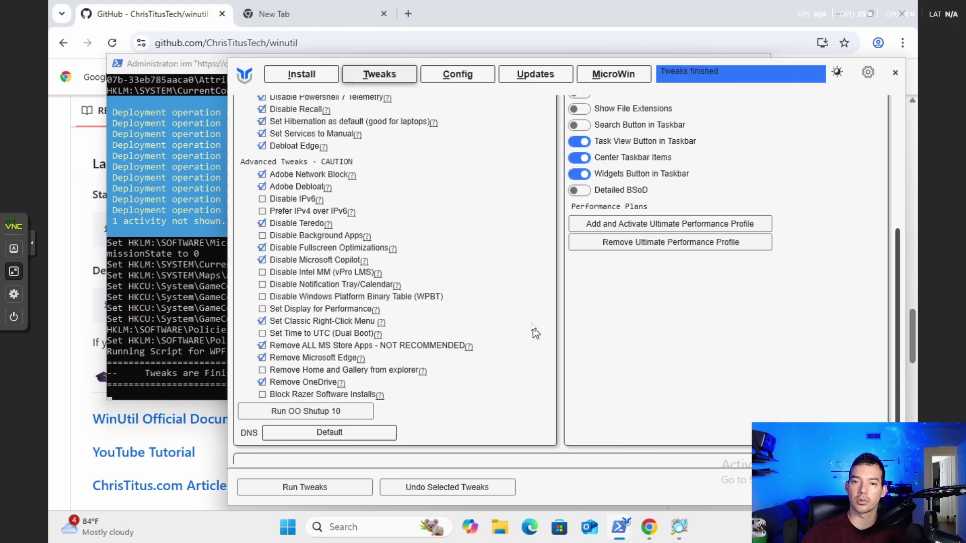
pyautogui.scroll(-1, 409, 327)
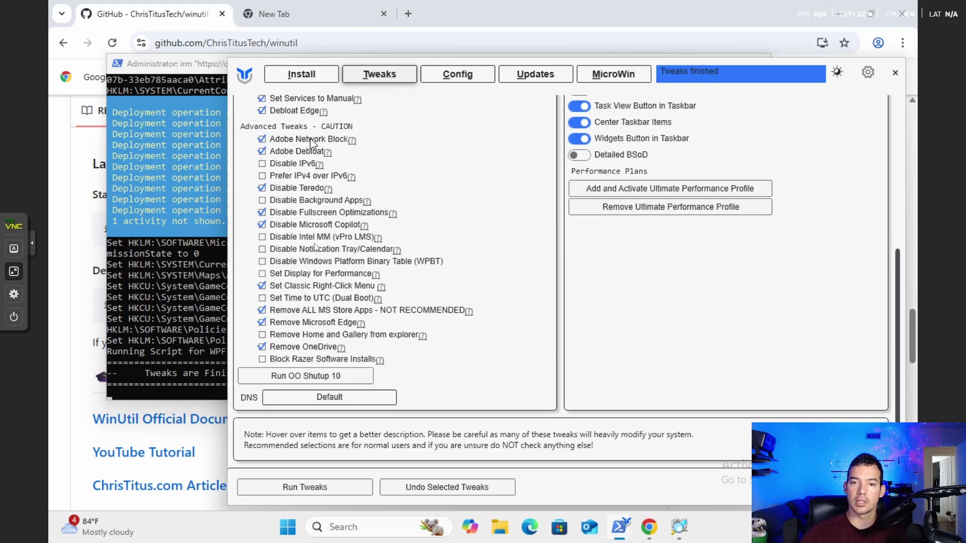
pyautogui.scroll(3, 369, 273)
pyautogui.scroll(1, 511, 312)
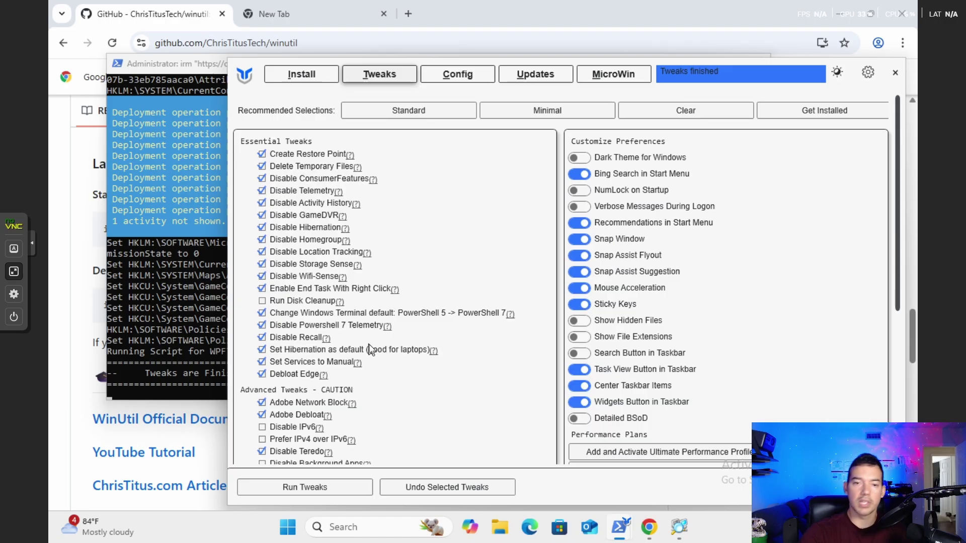
pyautogui.scroll(-3, 363, 338)
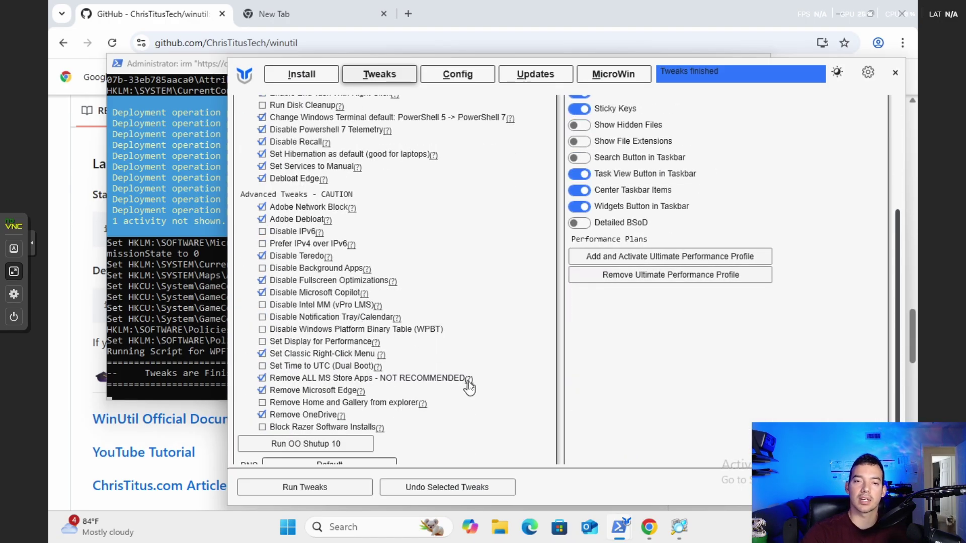
pyautogui.moveTo(468, 387)
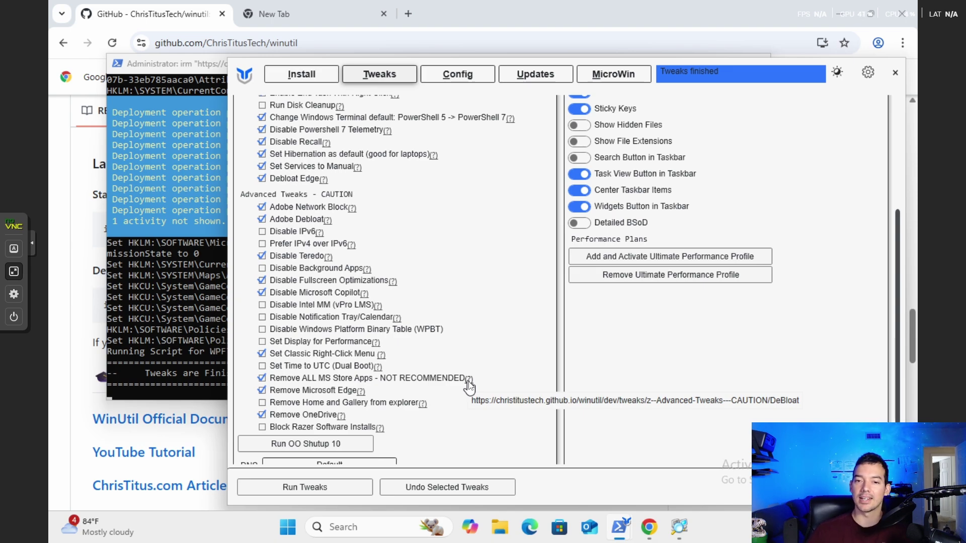
pyautogui.scroll(-3, 436, 302)
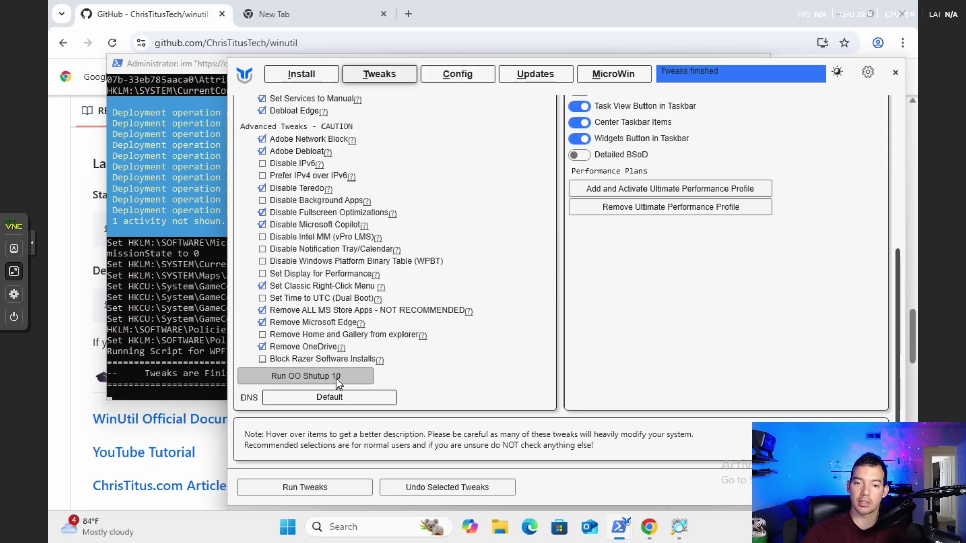
# Launch O&O ShutUp10++ as administrator and preview its Actions bulk-apply menu without applying anything
pyautogui.click(299, 378)
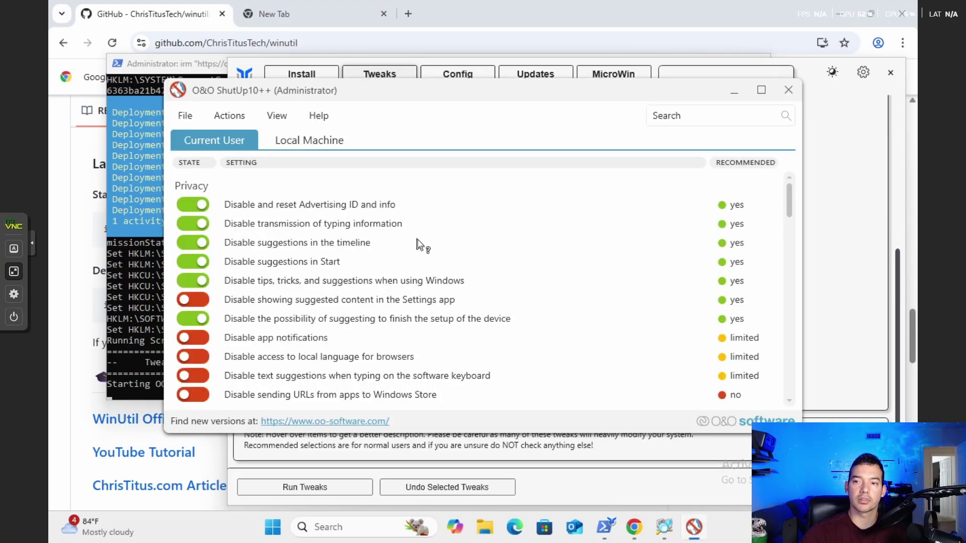
pyautogui.scroll(-5, 421, 235)
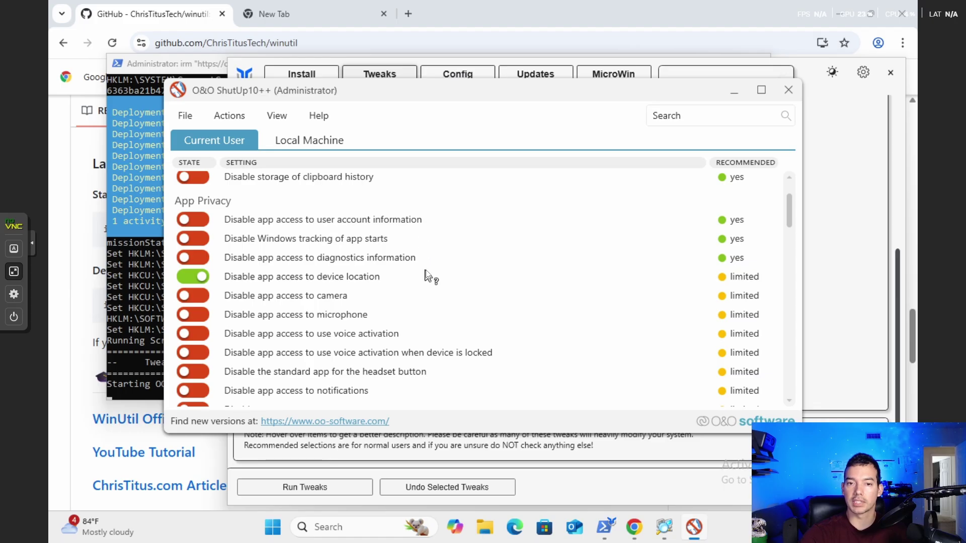
pyautogui.scroll(5, 372, 331)
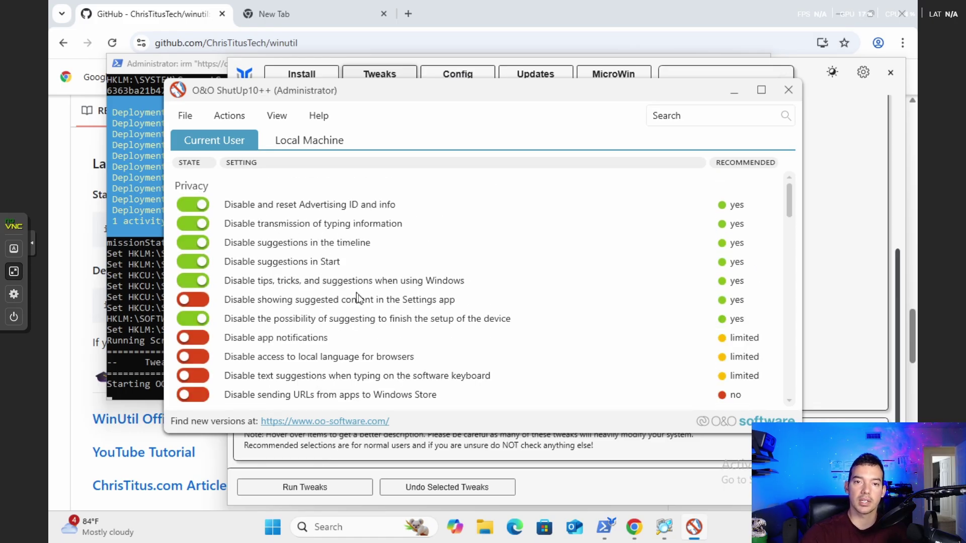
pyautogui.click(232, 114)
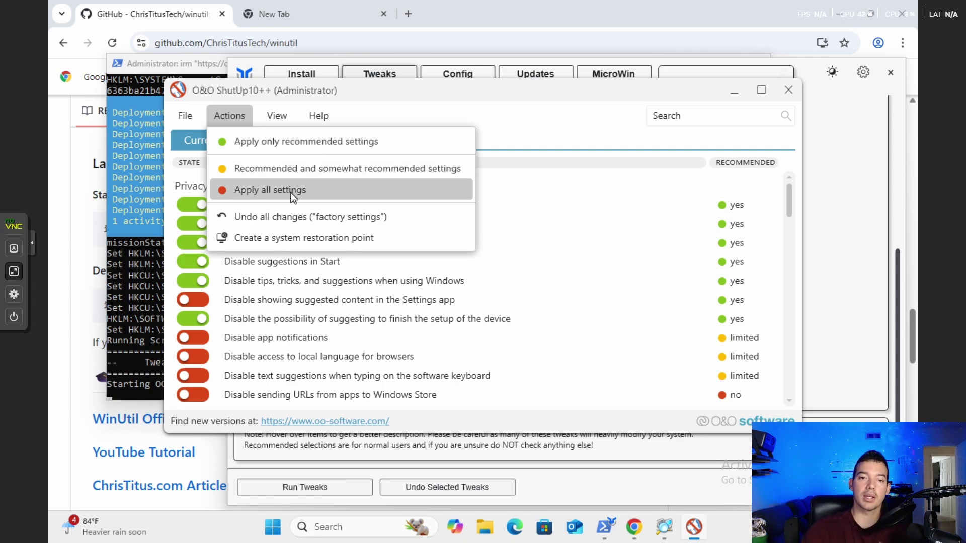
pyautogui.click(578, 218)
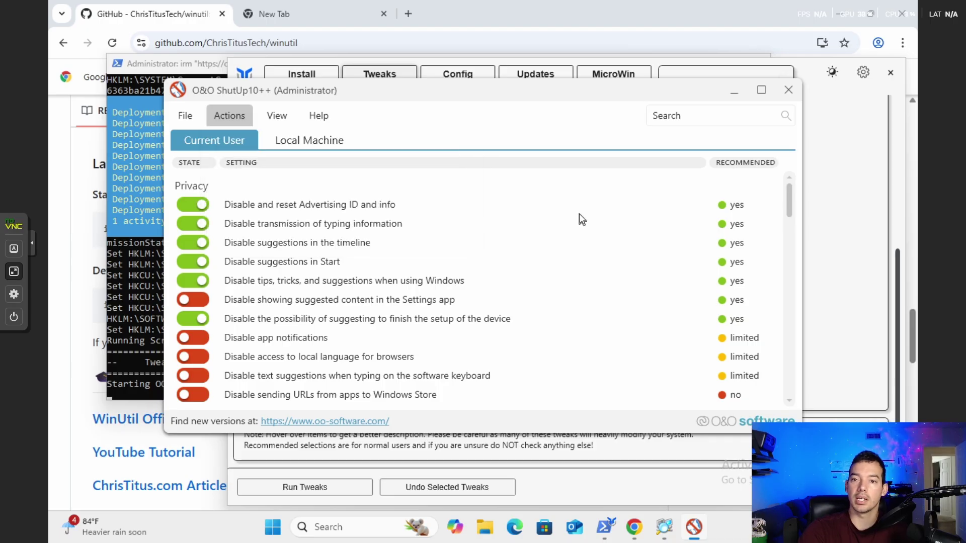
# Review the Privacy, App Privacy and Microsoft Edge settings, then reopen the Actions menu
pyautogui.moveTo(579, 215)
pyautogui.scroll(-6, 524, 217)
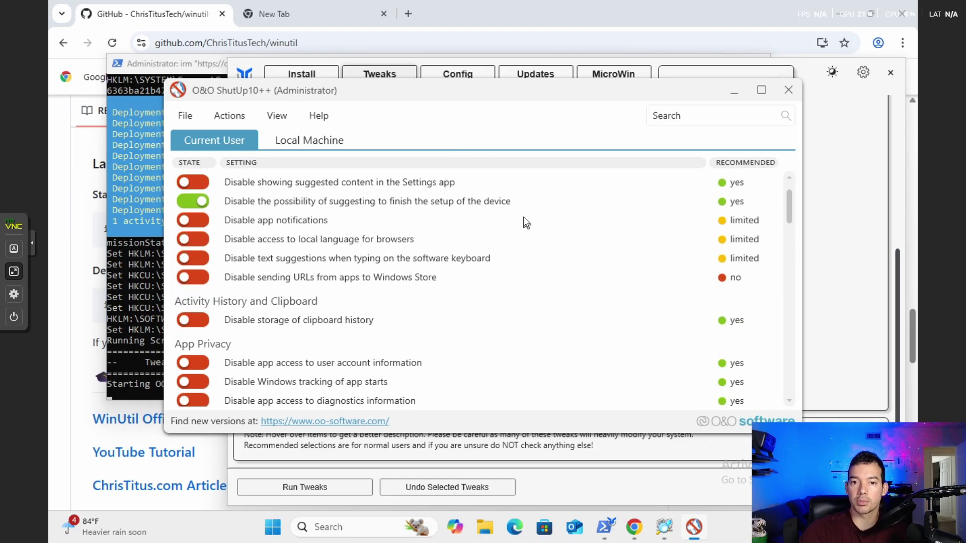
pyautogui.scroll(-3, 523, 271)
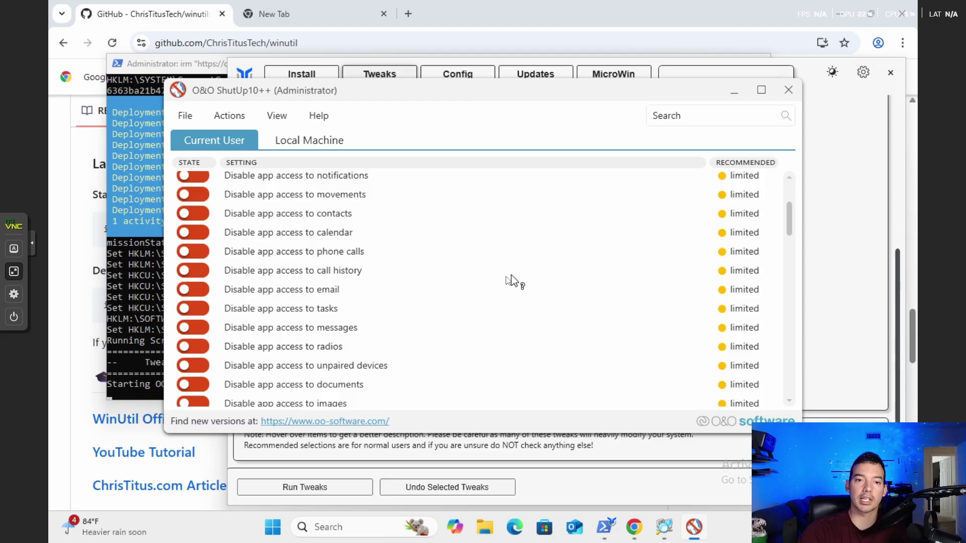
pyautogui.scroll(-2, 453, 320)
pyautogui.scroll(-8, 453, 318)
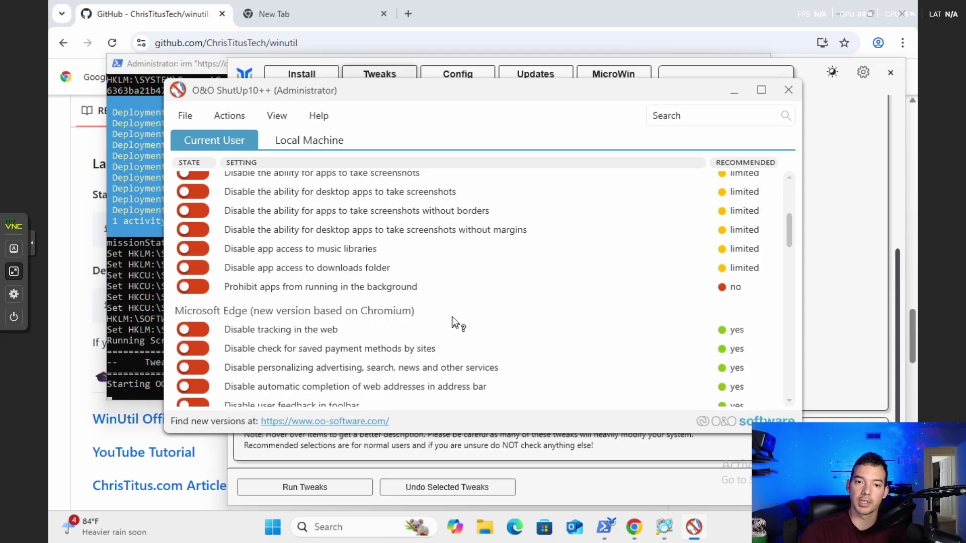
pyautogui.scroll(-5, 317, 324)
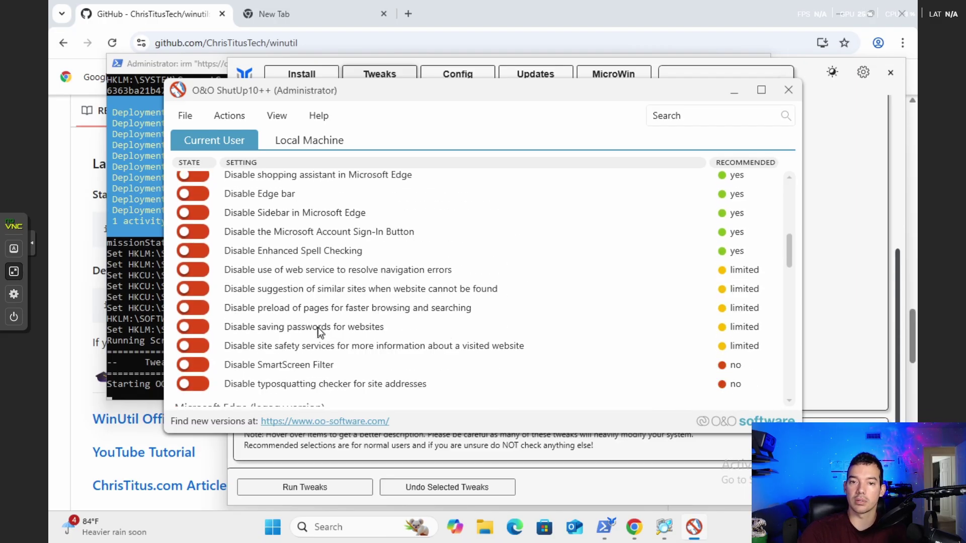
pyautogui.scroll(1, 319, 329)
pyautogui.scroll(12, 321, 327)
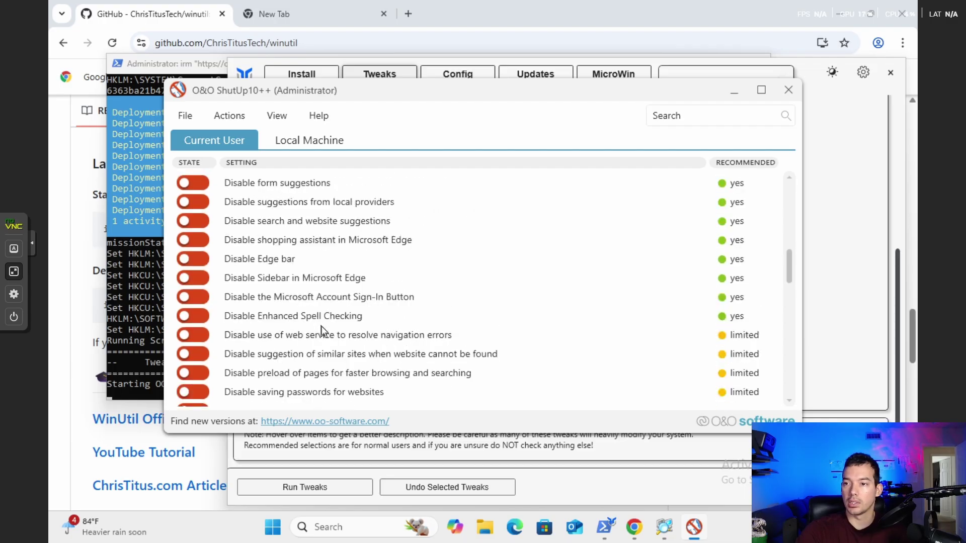
pyautogui.scroll(5, 325, 325)
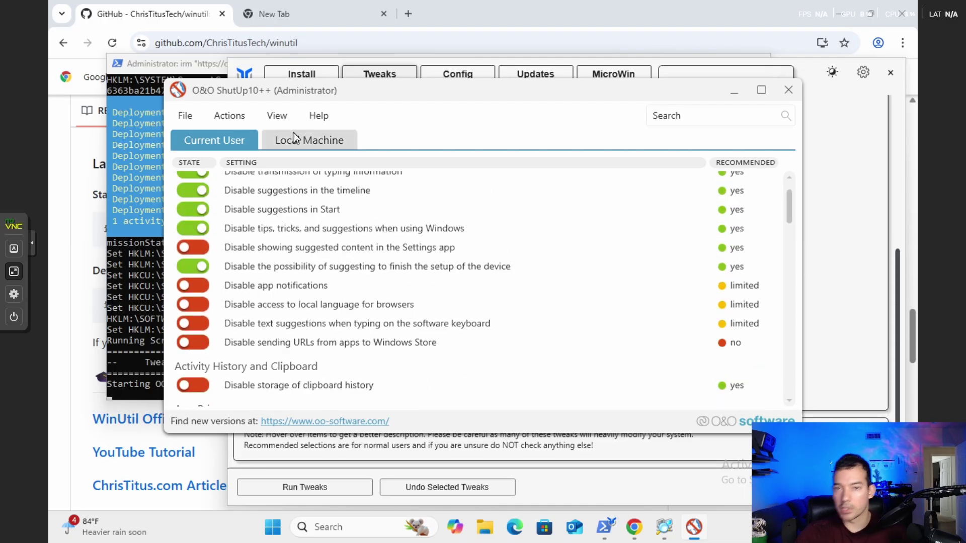
pyautogui.click(218, 116)
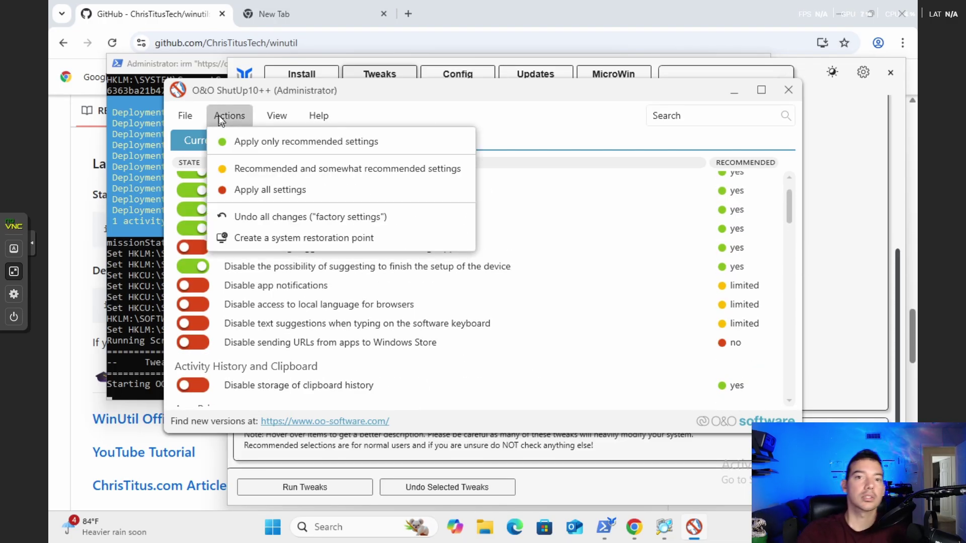
# Apply all 198 privacy settings after creating a system restore point
pyautogui.click(283, 195)
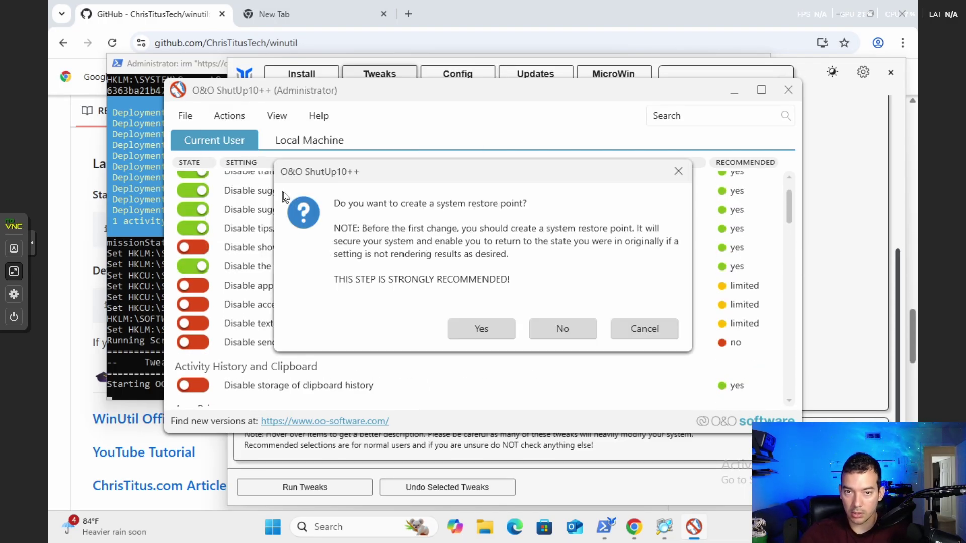
pyautogui.click(485, 334)
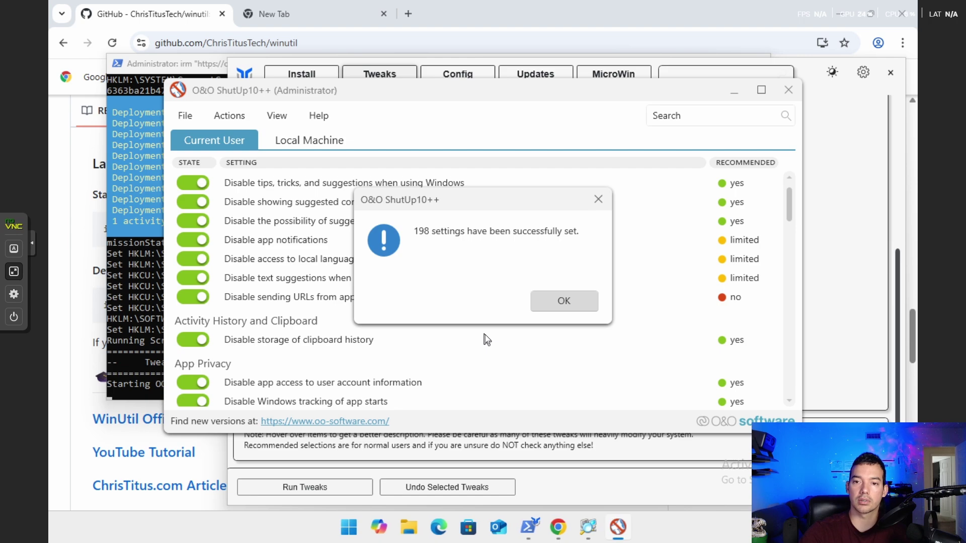
pyautogui.click(572, 303)
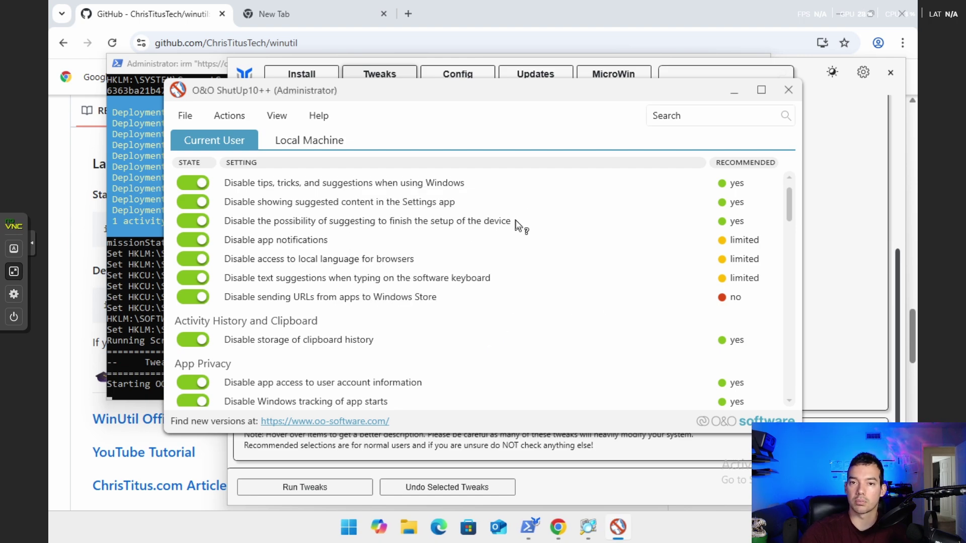
# Close O&O ShutUp10++ without restarting Windows
pyautogui.click(786, 95)
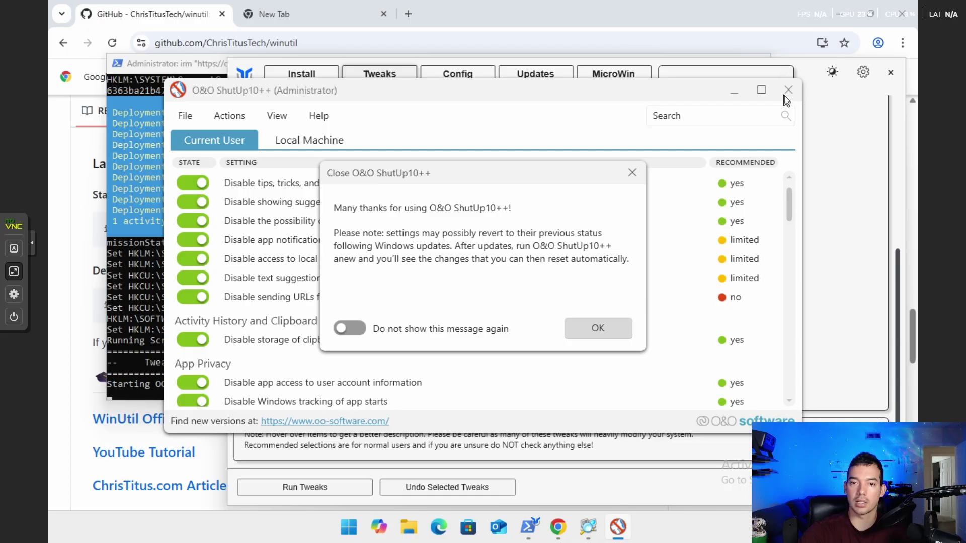
pyautogui.click(602, 330)
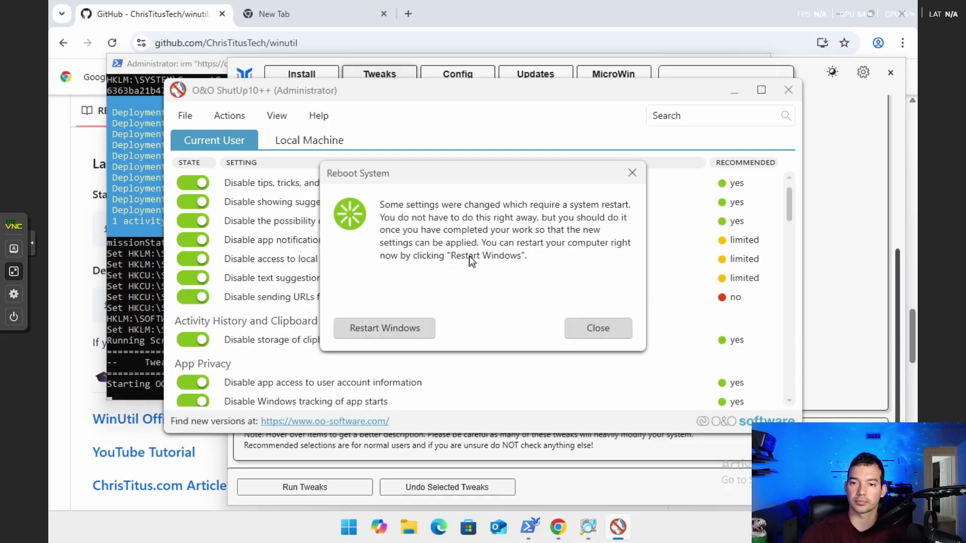
pyautogui.click(596, 328)
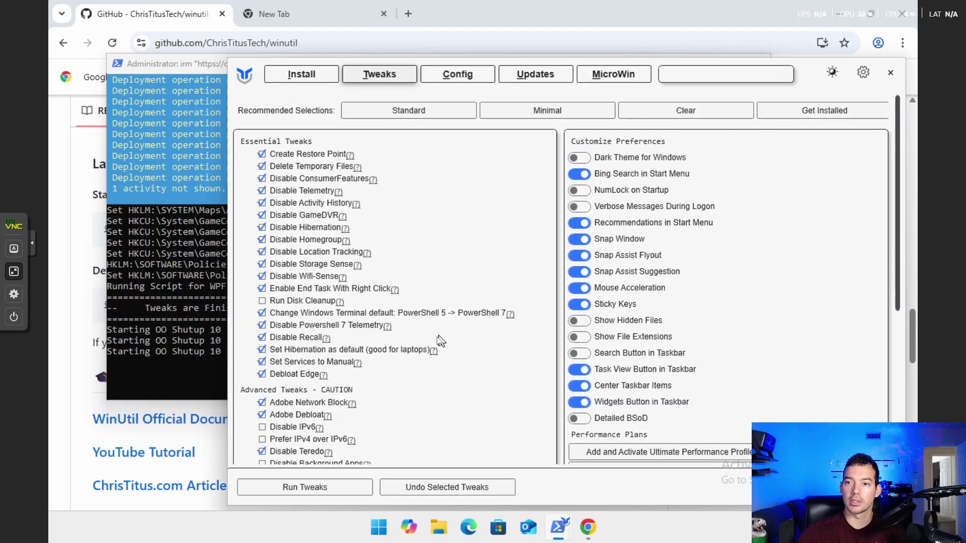
# Disable Bing search, Start recommendations, snap and mouse acceleration; show hidden files and extensions
pyautogui.click(598, 163)
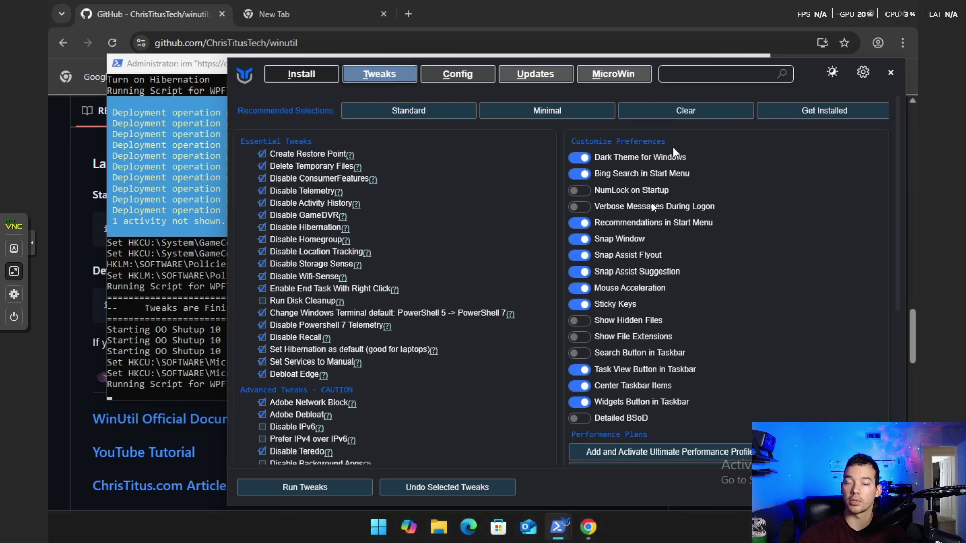
pyautogui.click(580, 159)
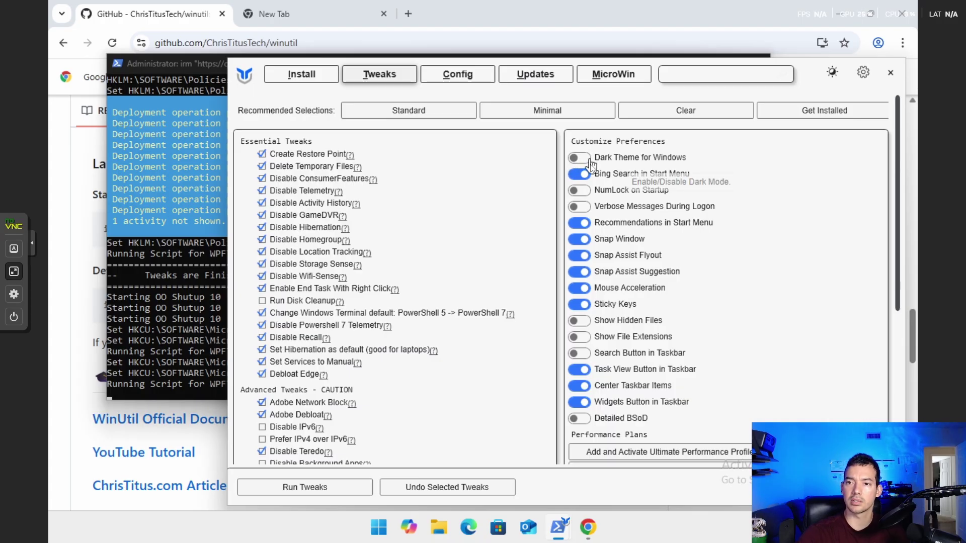
pyautogui.click(586, 176)
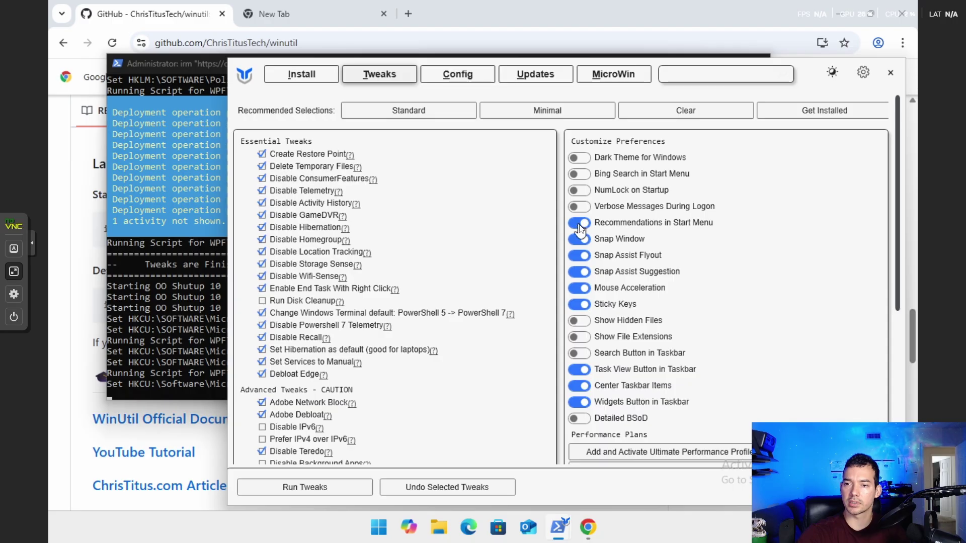
pyautogui.click(580, 223)
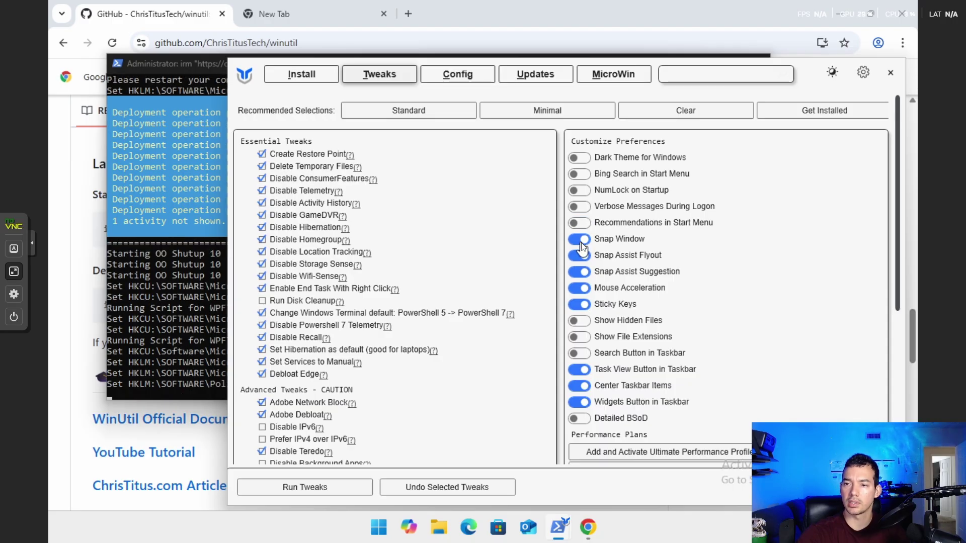
pyautogui.click(580, 239)
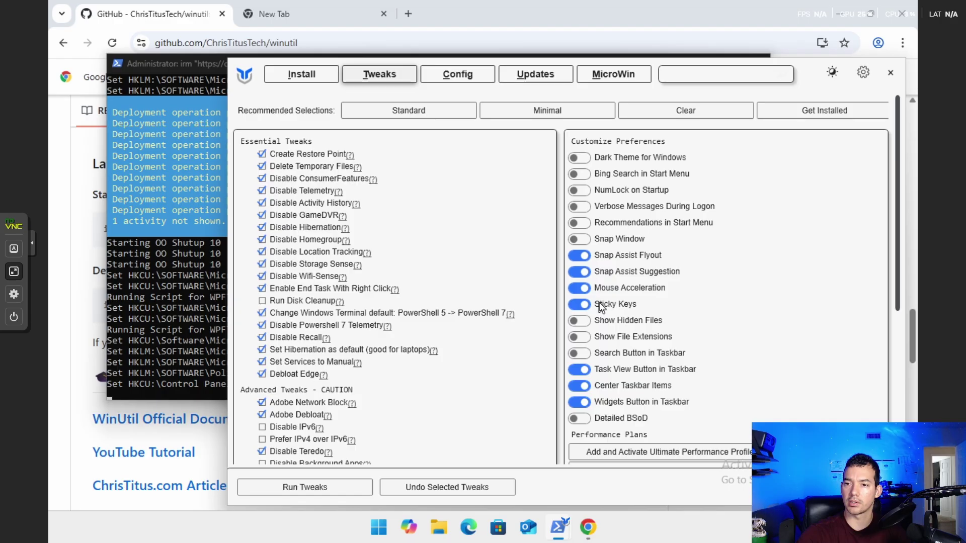
pyautogui.click(579, 287)
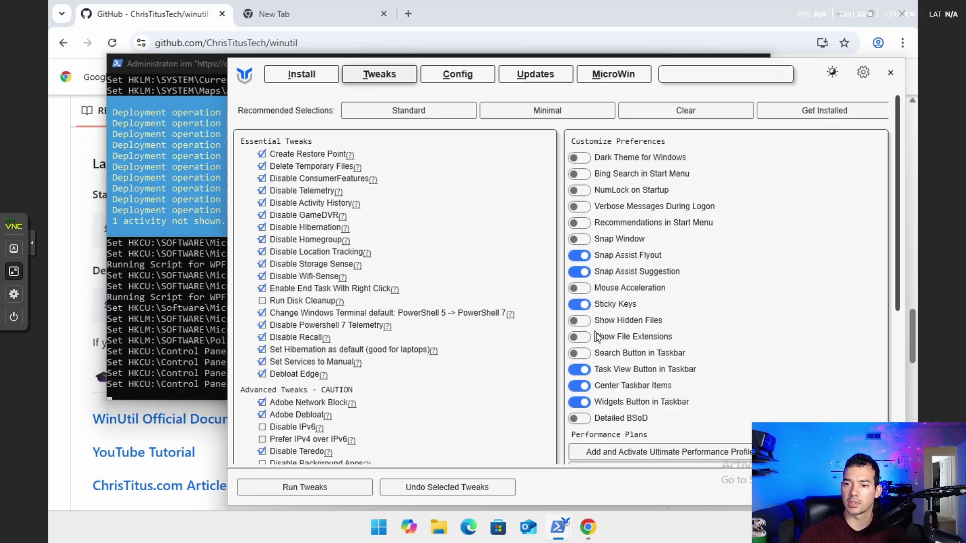
pyautogui.scroll(-1, 597, 337)
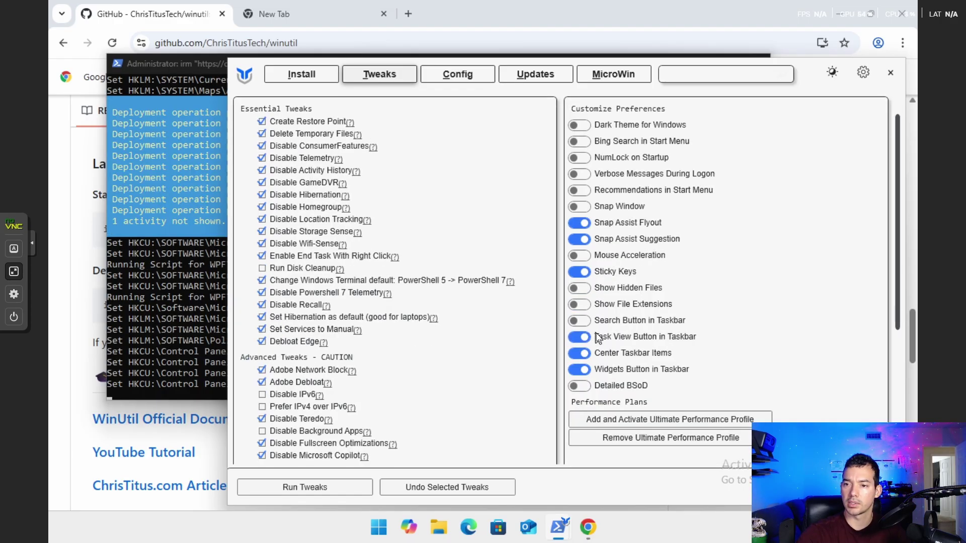
pyautogui.click(581, 288)
pyautogui.click(583, 306)
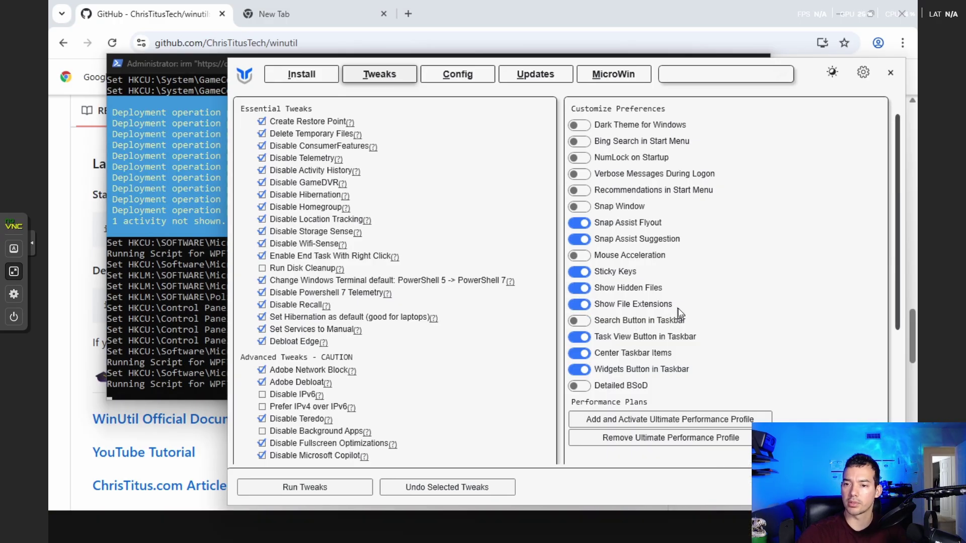
# Add and activate the Ultimate Performance power plan, confirming it in the log
pyautogui.scroll(-3, 794, 337)
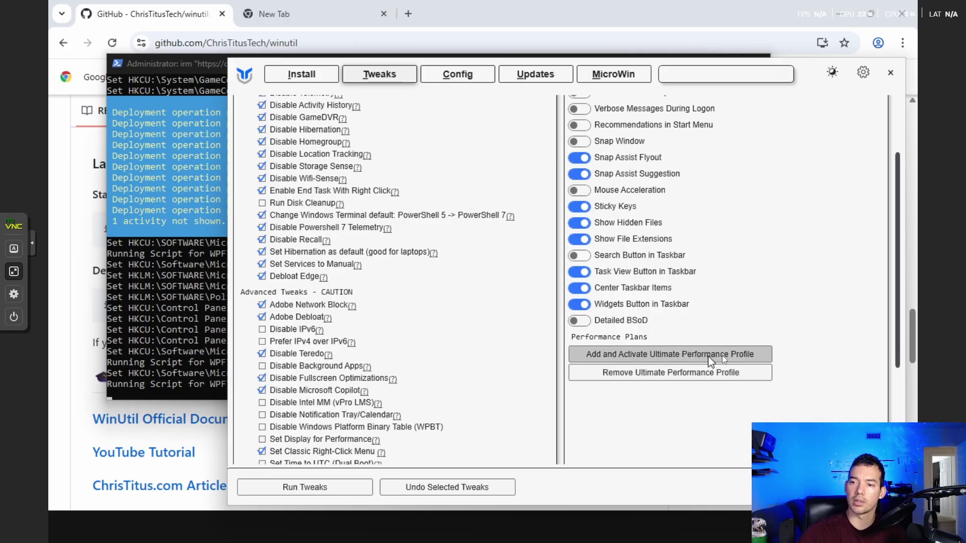
pyautogui.click(688, 355)
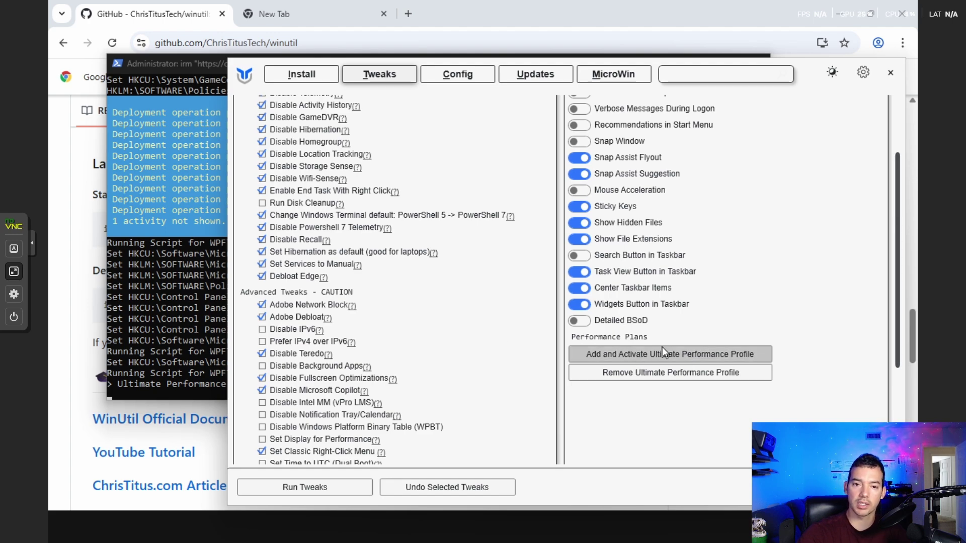
pyautogui.click(152, 366)
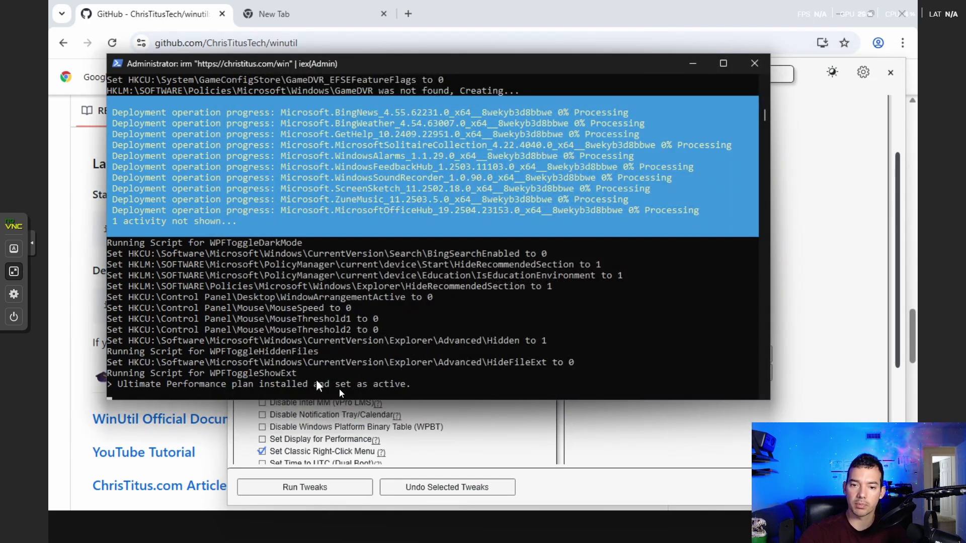
pyautogui.click(807, 304)
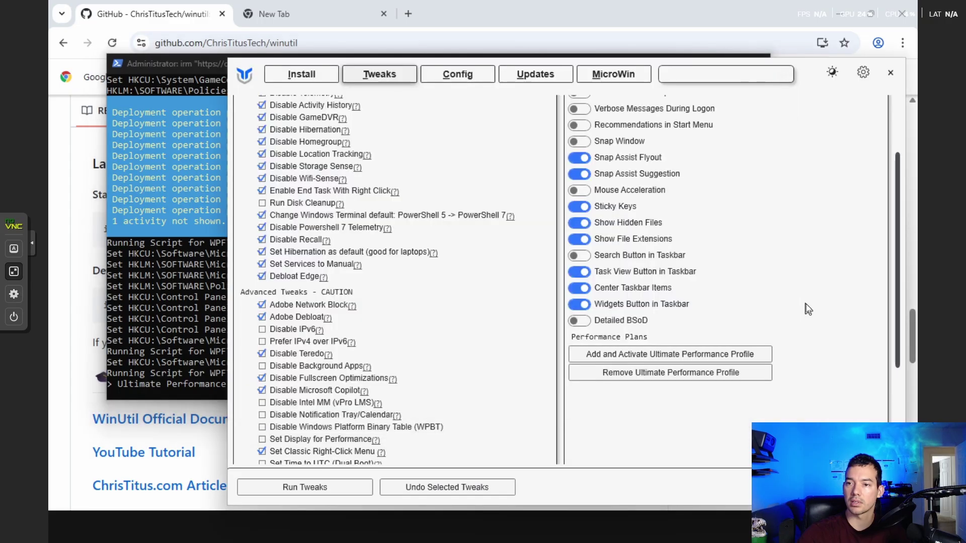
pyautogui.click(461, 75)
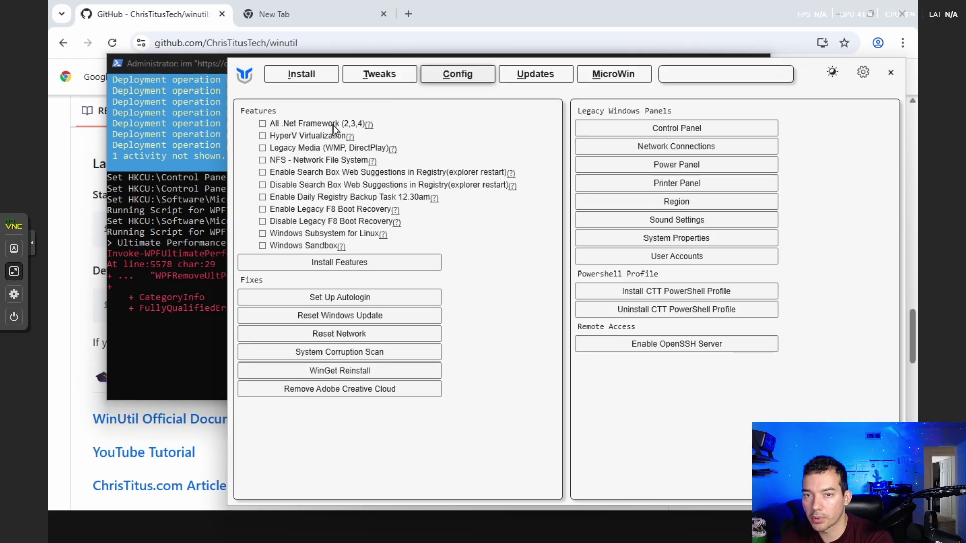
pyautogui.moveTo(283, 140)
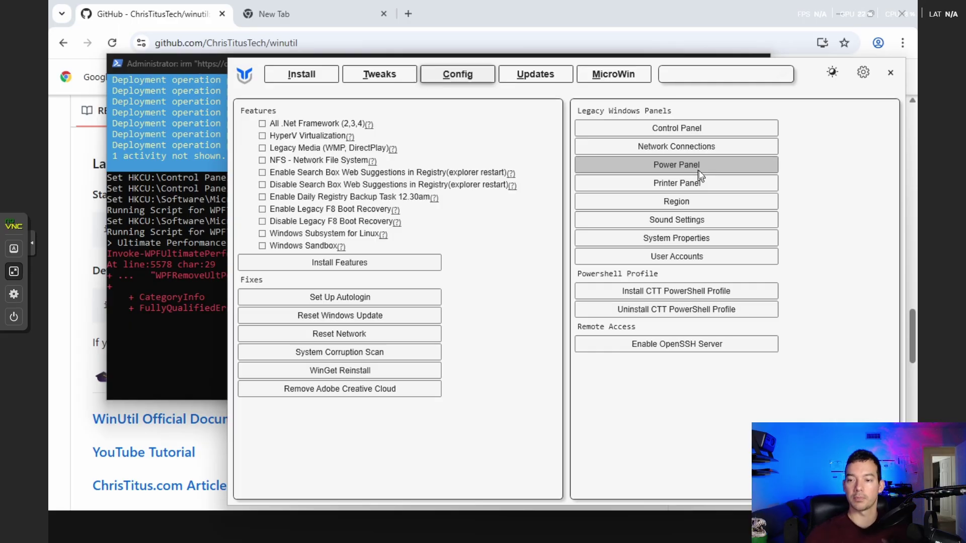
# Close Devices and Printers and confirm ChrisTitus Ultimate Power Plan is active in Power Options
pyautogui.click(688, 184)
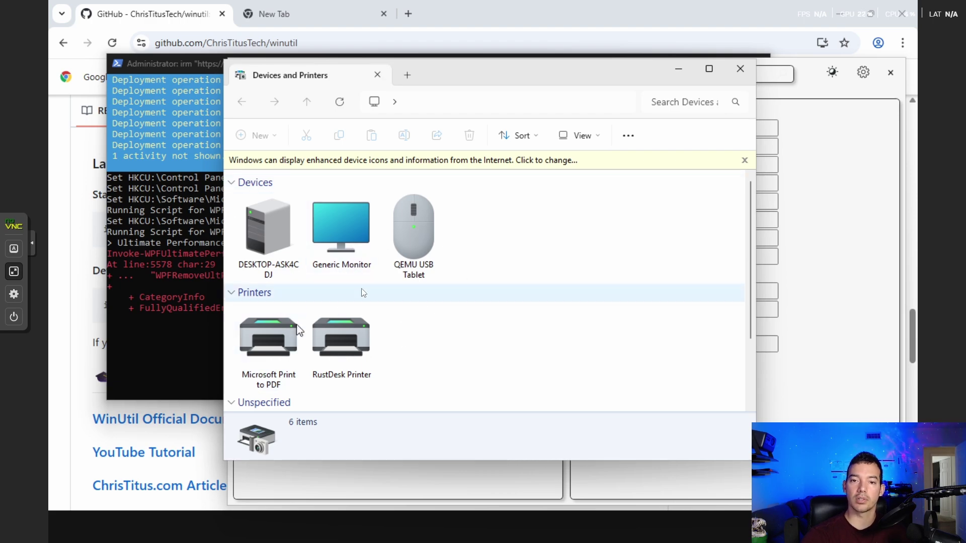
pyautogui.click(740, 67)
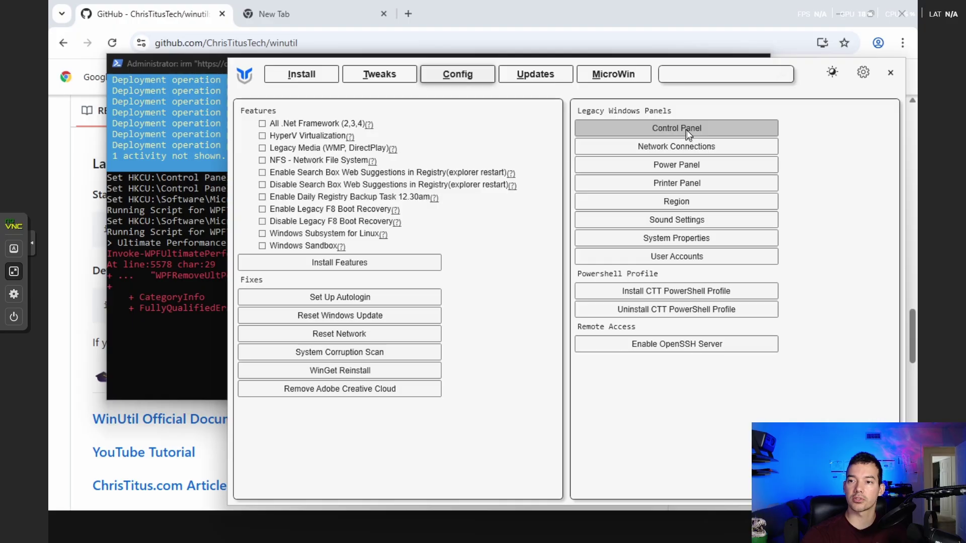
pyautogui.click(702, 165)
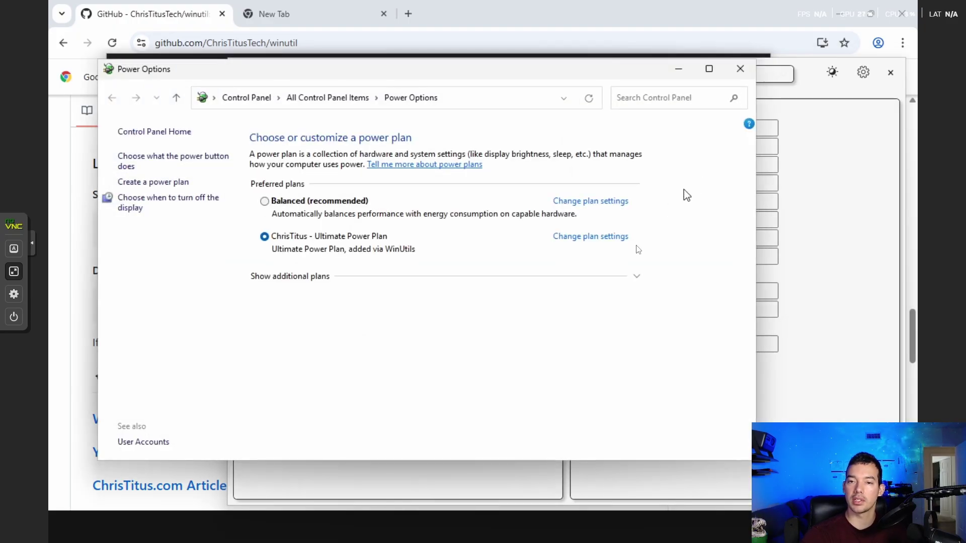
pyautogui.click(302, 277)
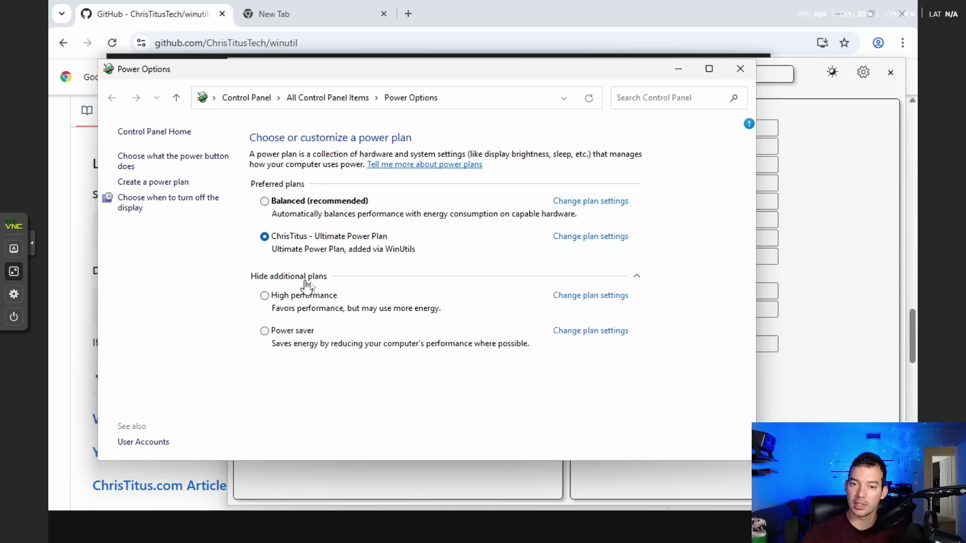
pyautogui.click(743, 71)
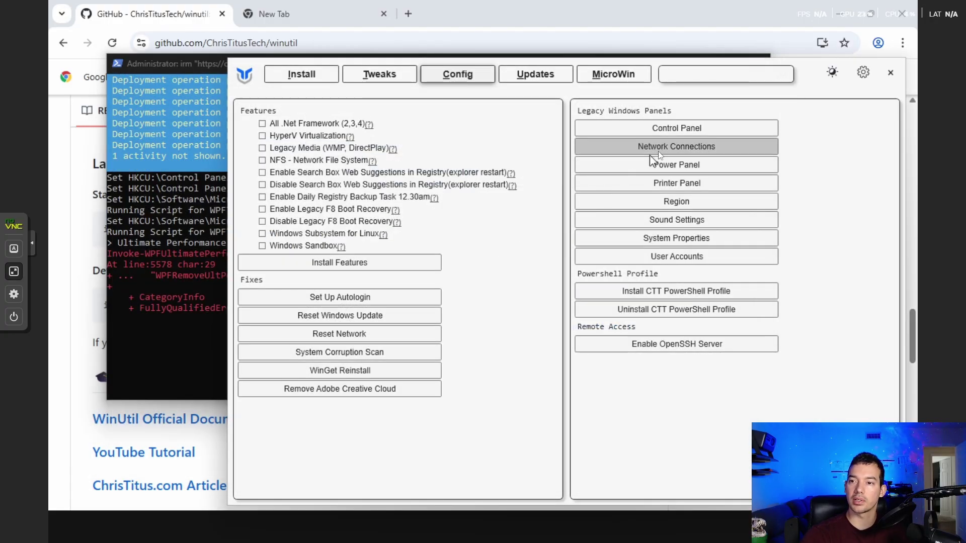
# Open and close the Control Panel and Network Connections windows
pyautogui.click(678, 129)
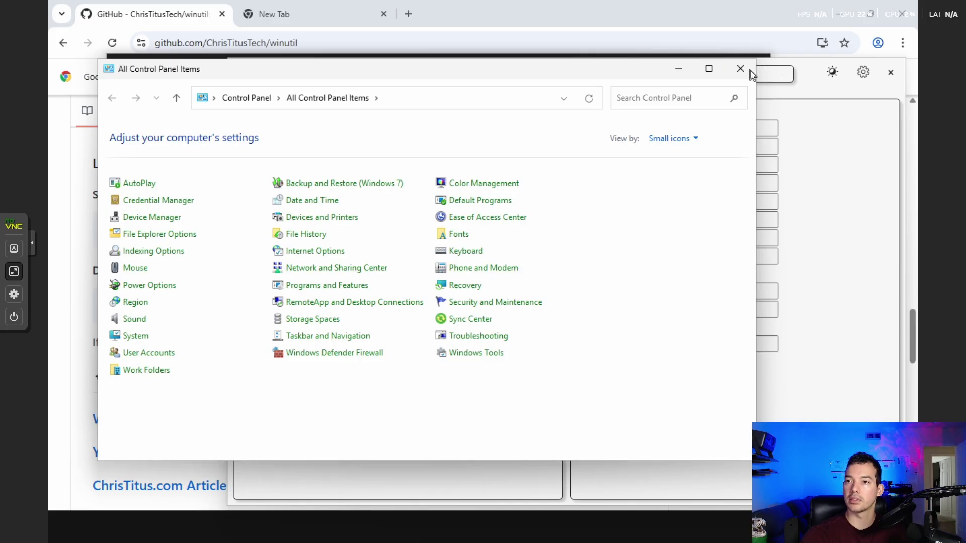
pyautogui.click(748, 72)
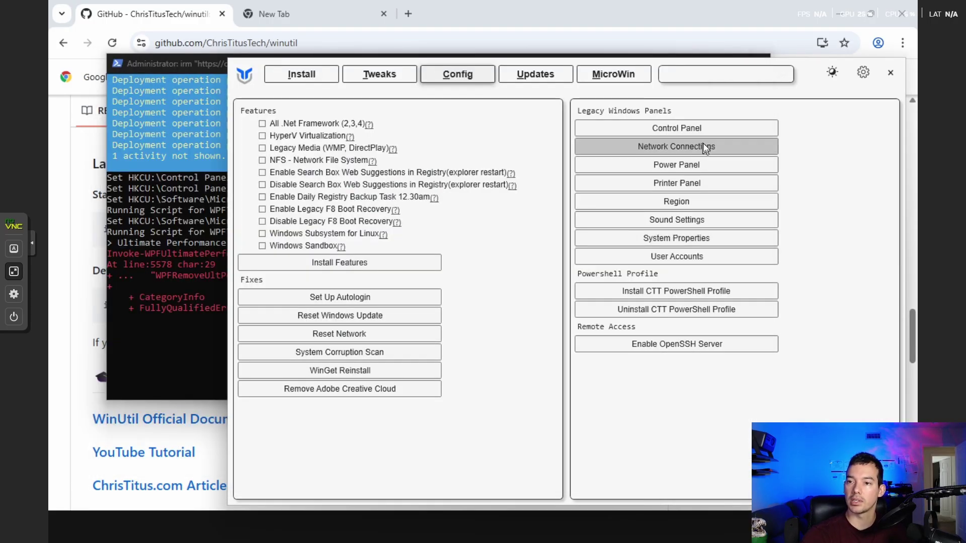
pyautogui.click(704, 145)
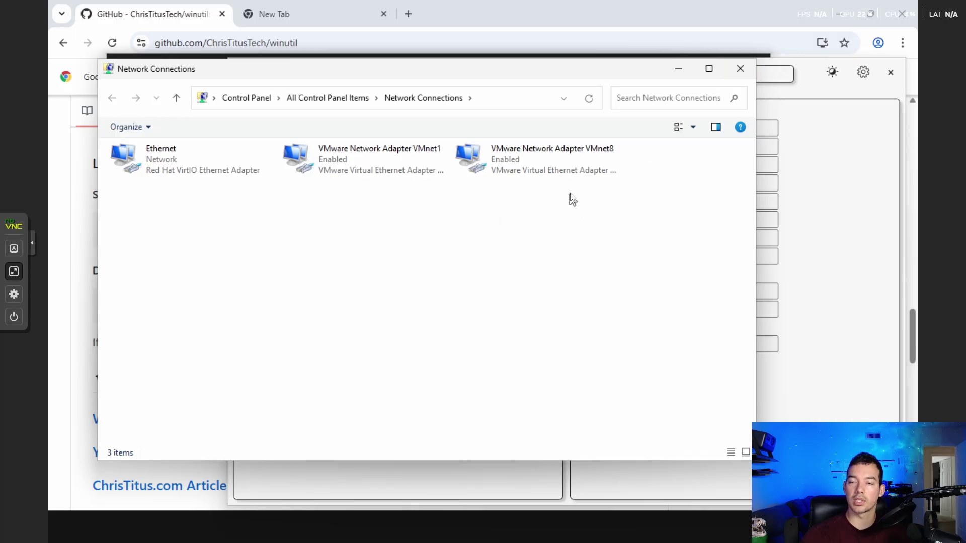
pyautogui.click(741, 68)
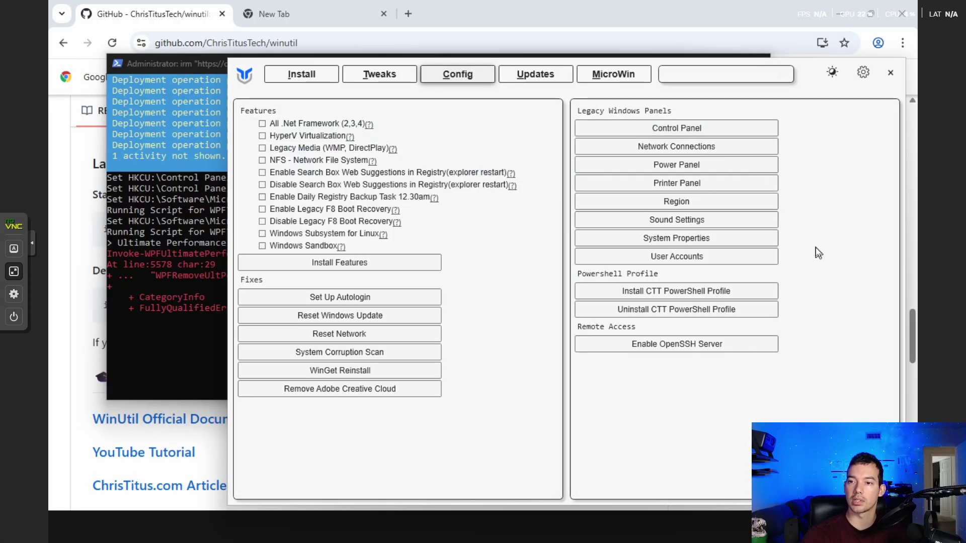
# Look over the Region date formats, then go to the Updates tab's Windows Update options
pyautogui.click(684, 200)
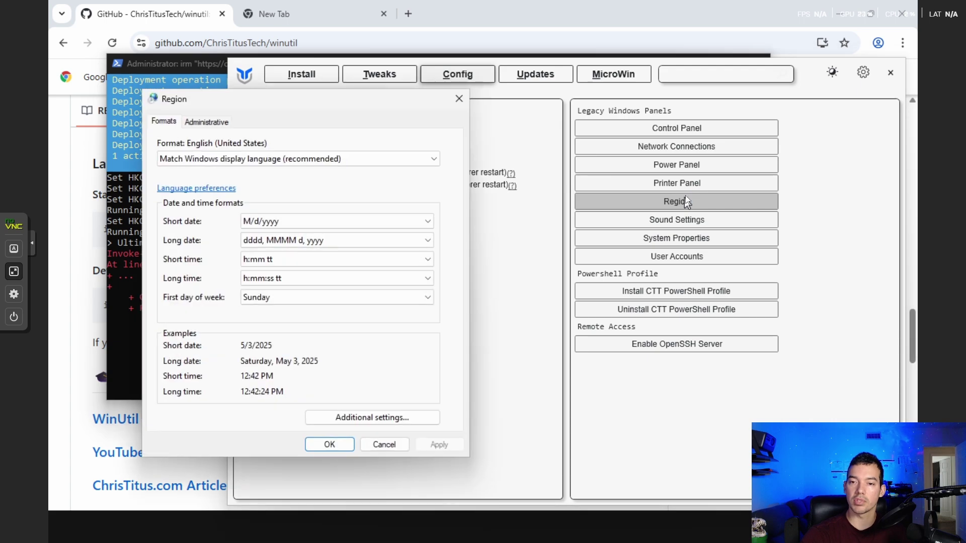
pyautogui.click(461, 99)
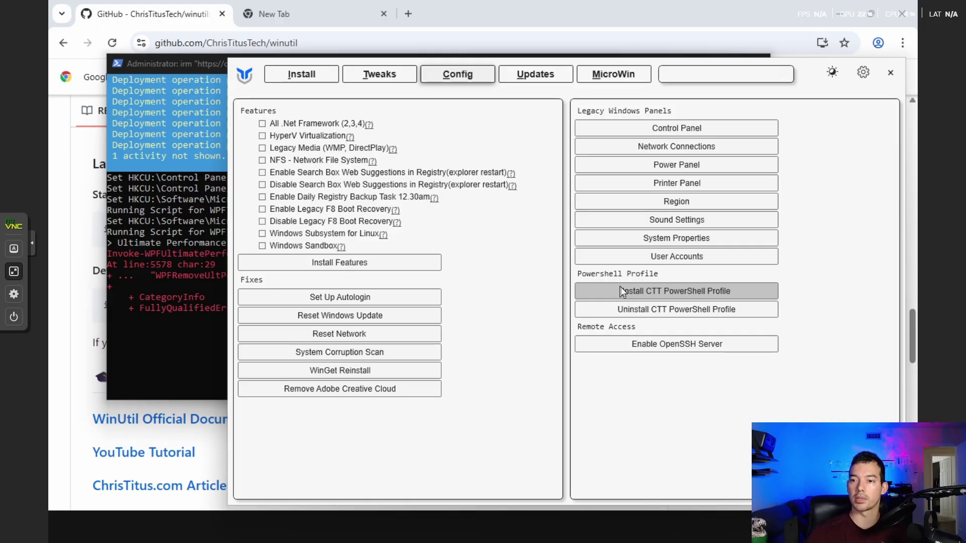
pyautogui.click(518, 71)
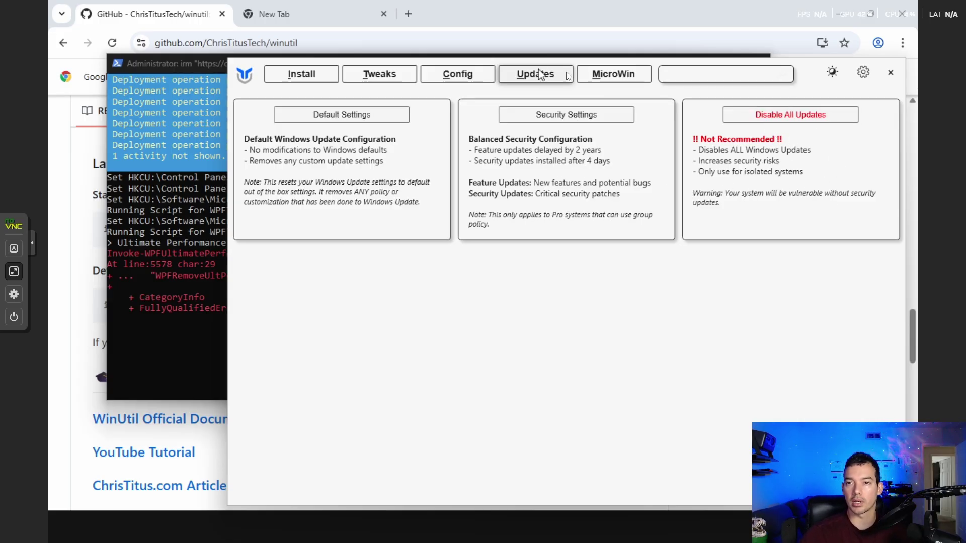
# Switch to the MicroWin tab showing ISO download options for a custom Windows 11 image
pyautogui.click(602, 77)
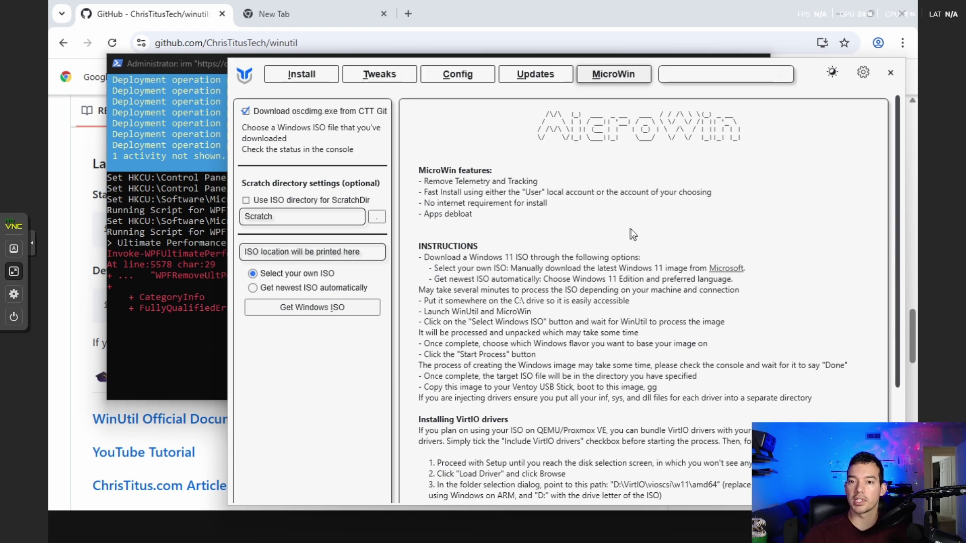
pyautogui.scroll(-3, 702, 239)
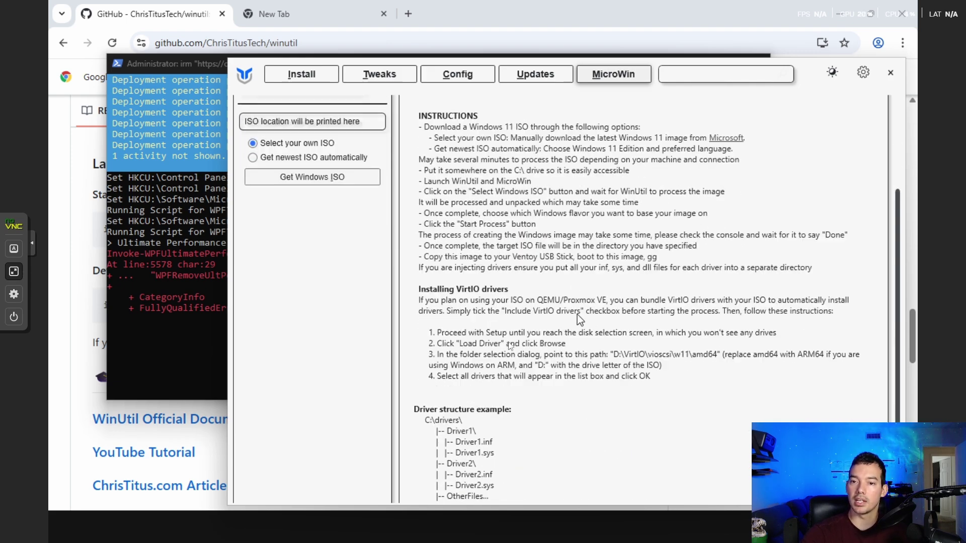
pyautogui.scroll(2, 654, 369)
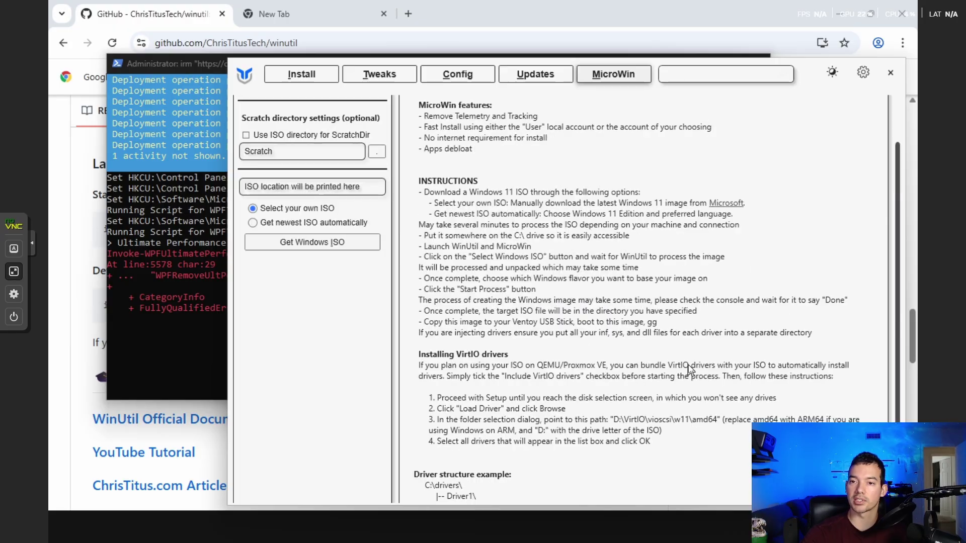
pyautogui.scroll(2, 669, 281)
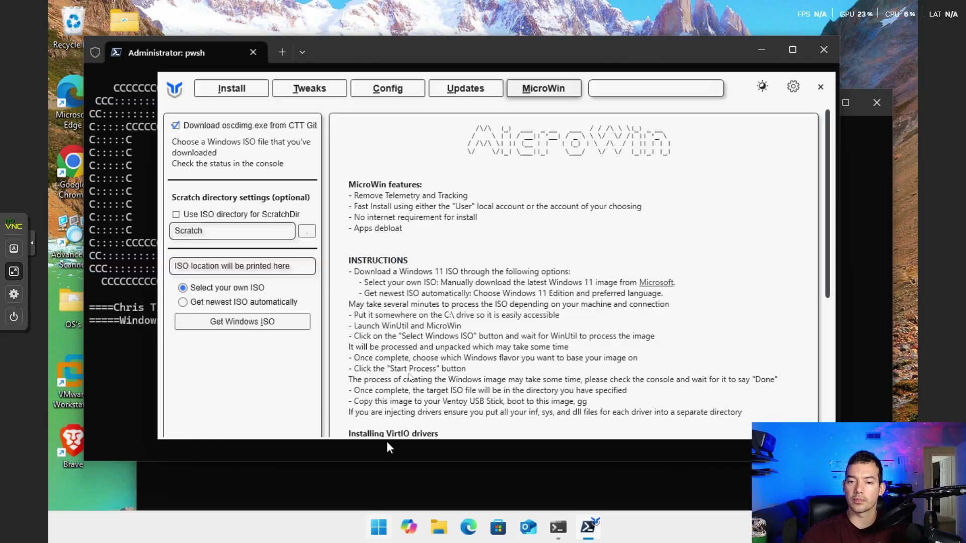
# Restart Windows from the Start menu's power button
pyautogui.click(378, 526)
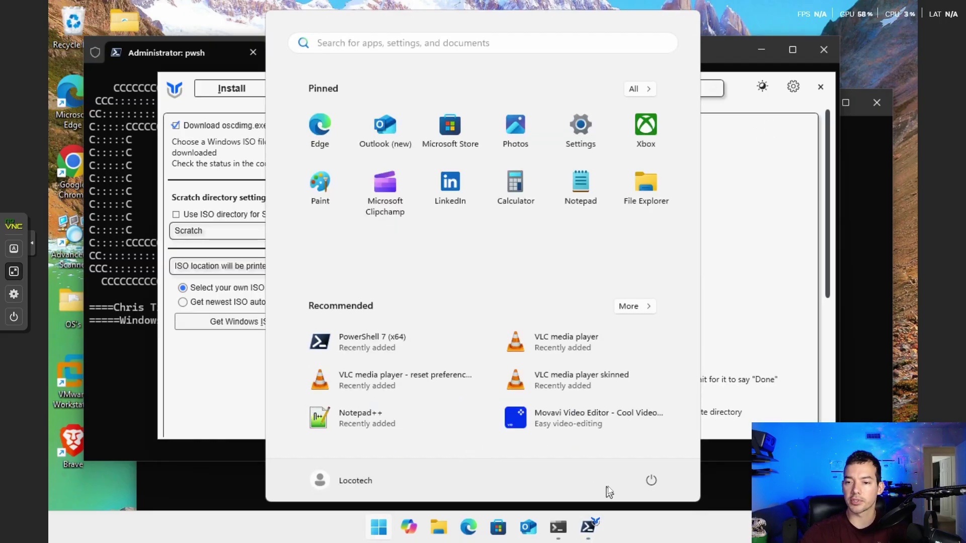
pyautogui.click(652, 481)
pyautogui.click(658, 450)
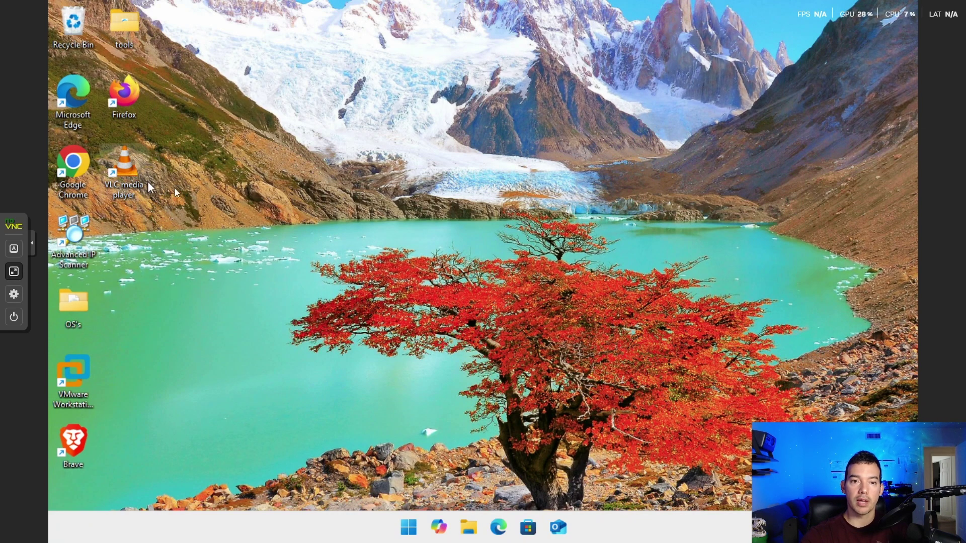
pyautogui.doubleClick(130, 101)
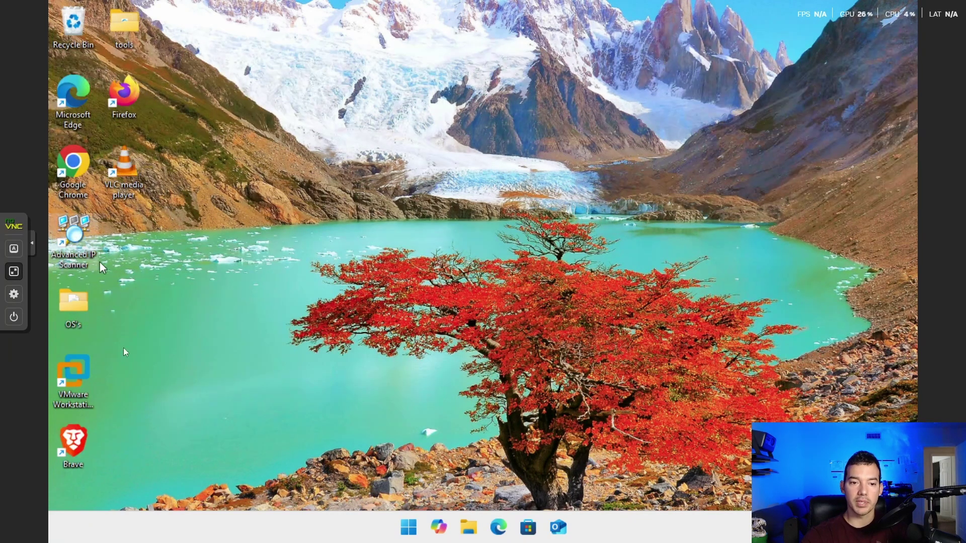
pyautogui.click(71, 450)
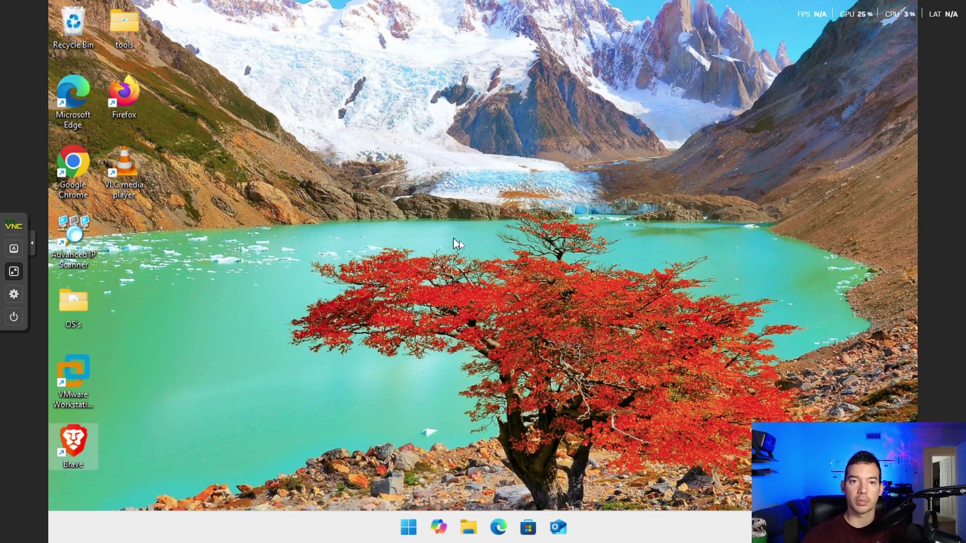
pyautogui.rightClick(411, 531)
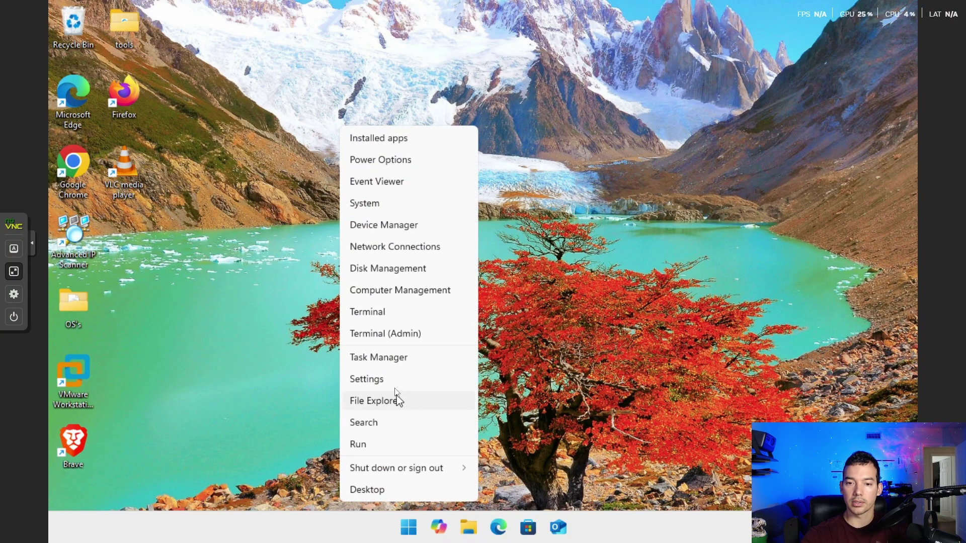
pyautogui.click(392, 379)
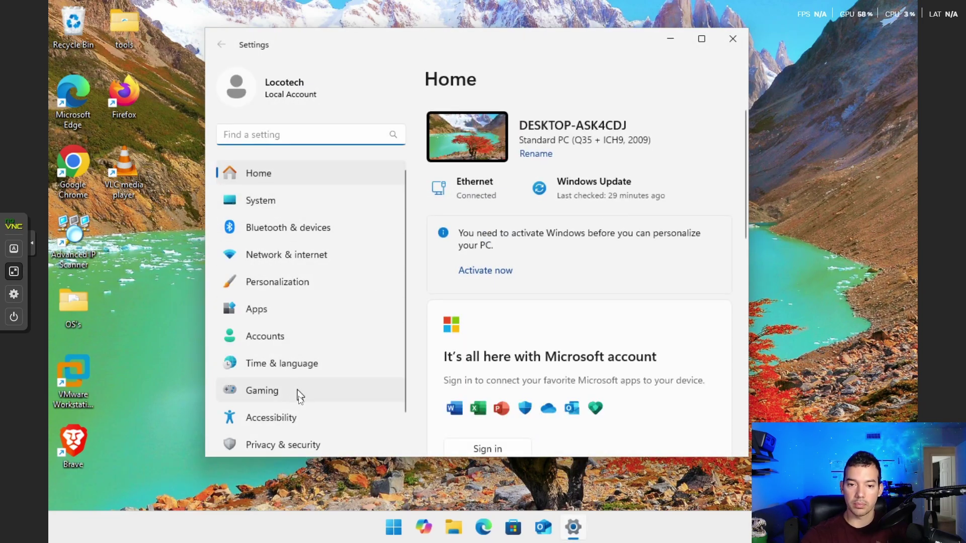
pyautogui.scroll(-1, 301, 400)
pyautogui.click(302, 415)
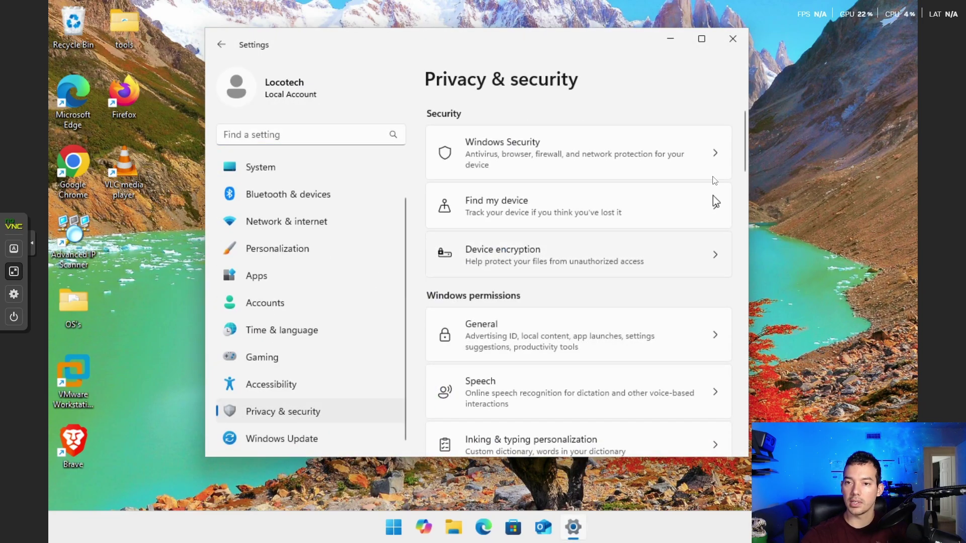
pyautogui.scroll(-1, 706, 328)
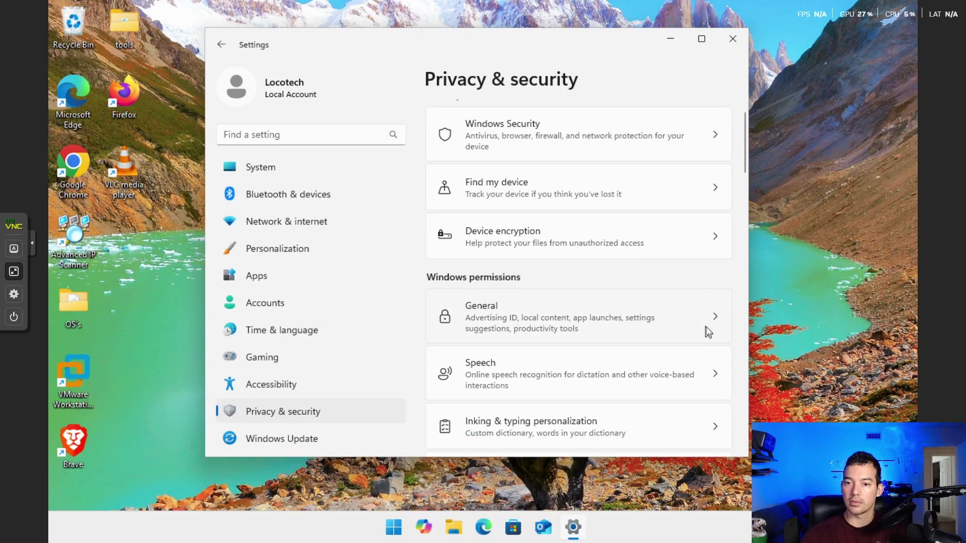
pyautogui.scroll(-1, 707, 329)
pyautogui.click(717, 284)
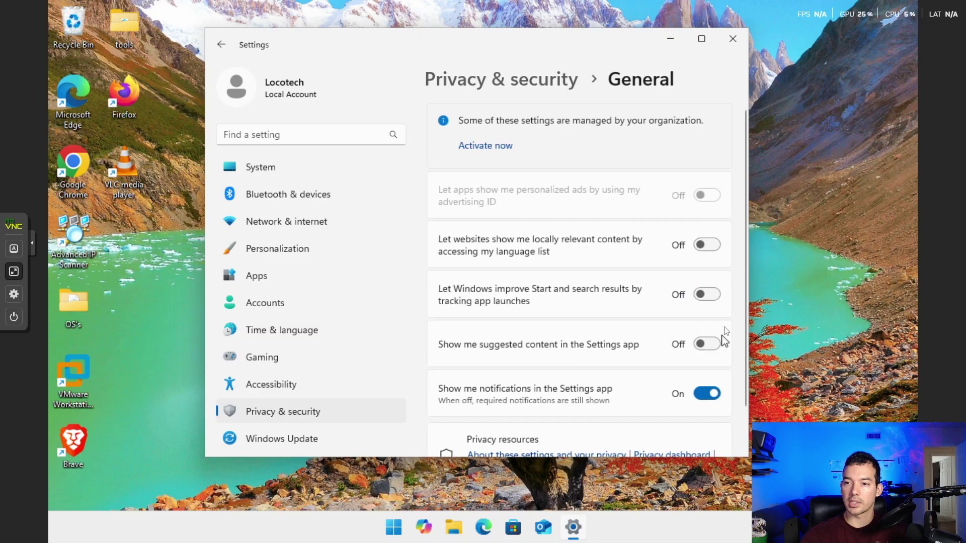
pyautogui.scroll(-3, 631, 285)
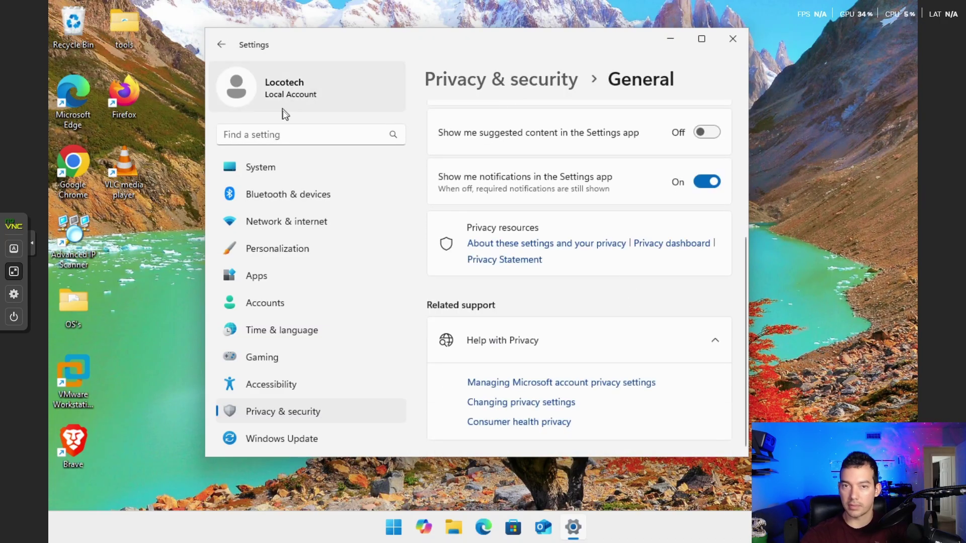
pyautogui.click(222, 44)
pyautogui.scroll(-3, 629, 277)
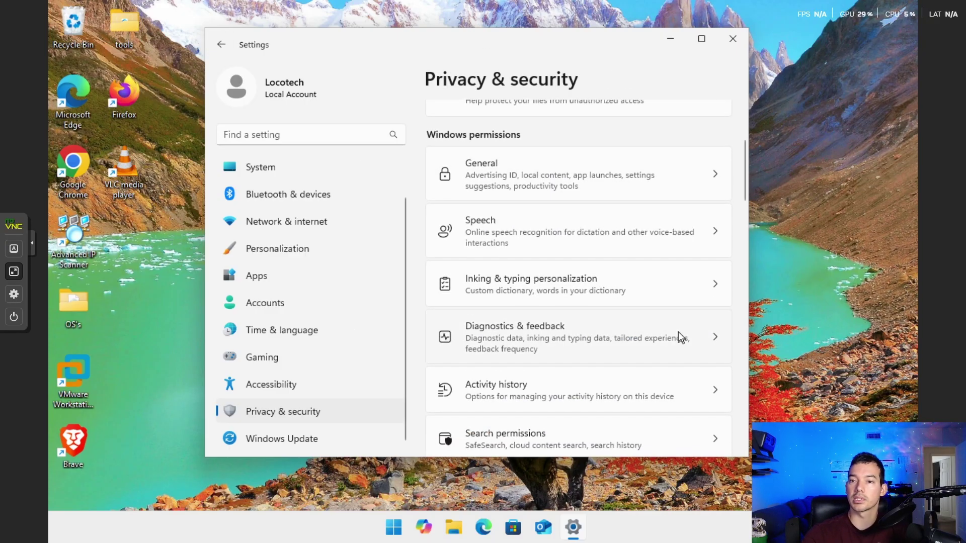
pyautogui.click(715, 230)
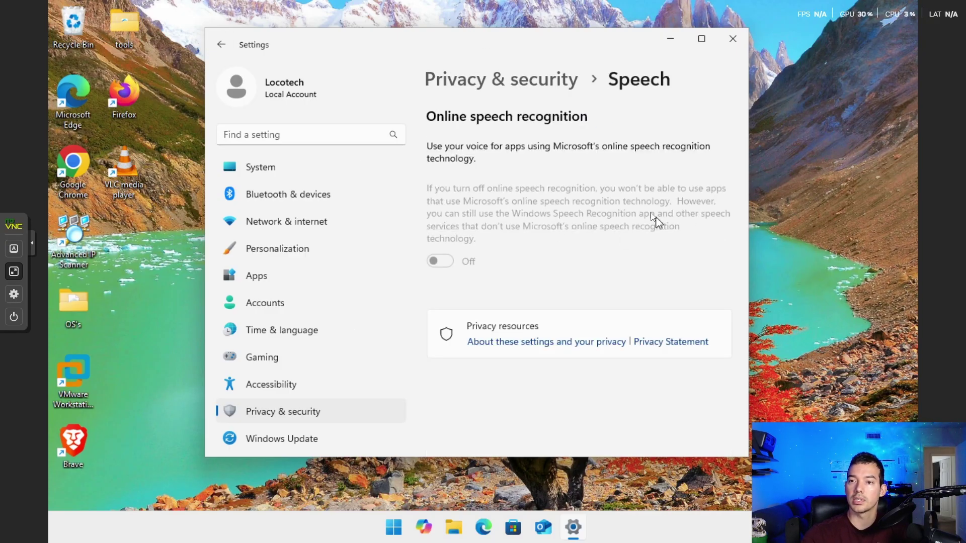
pyautogui.click(733, 39)
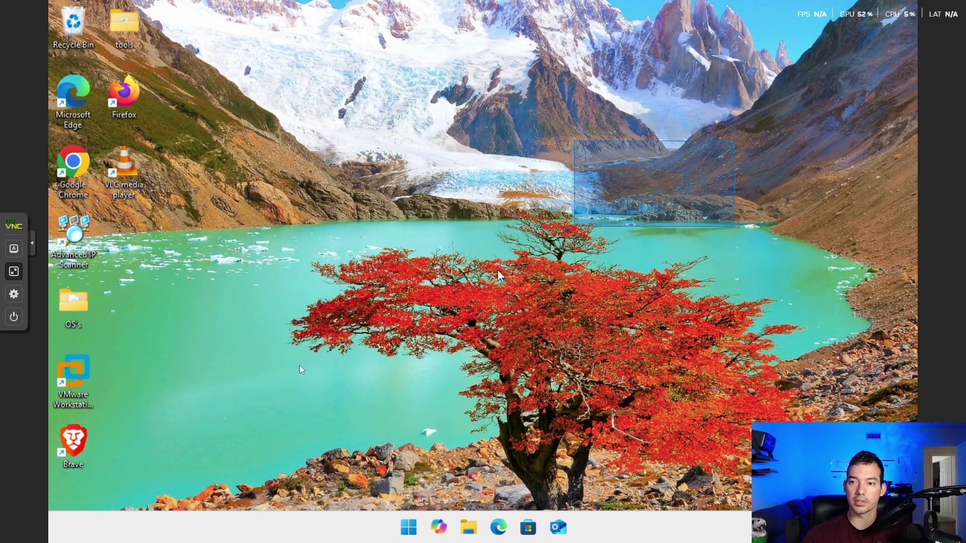